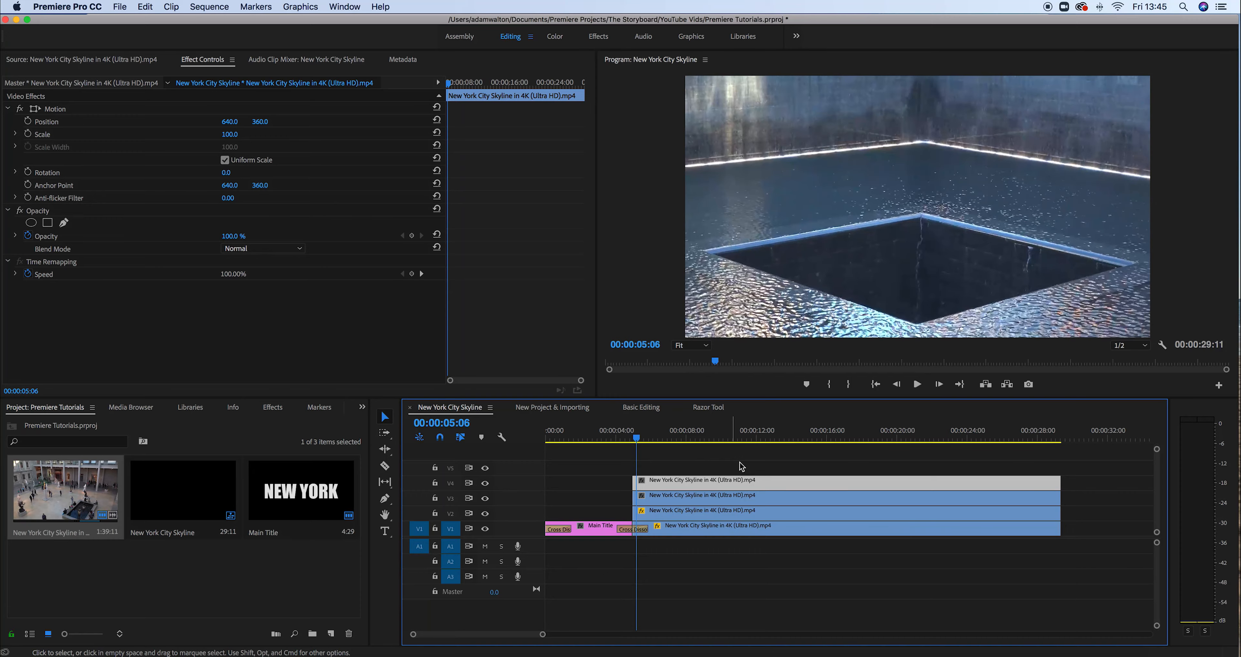
Move the playhead slightly later in the sequence
left_click(640, 439)
Preview the sequence from about 9 seconds, then scale the V1 and V2 clips to 50
left_click_drag(642, 440, 745, 442)
key("space")
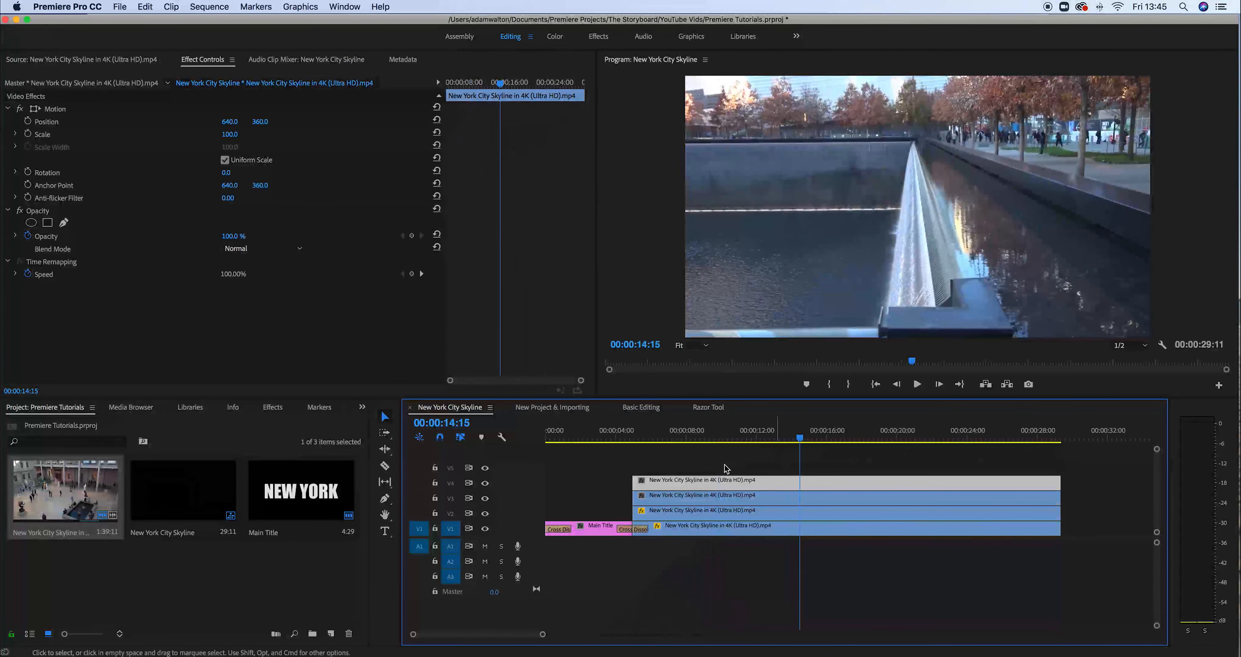
left_click(727, 532)
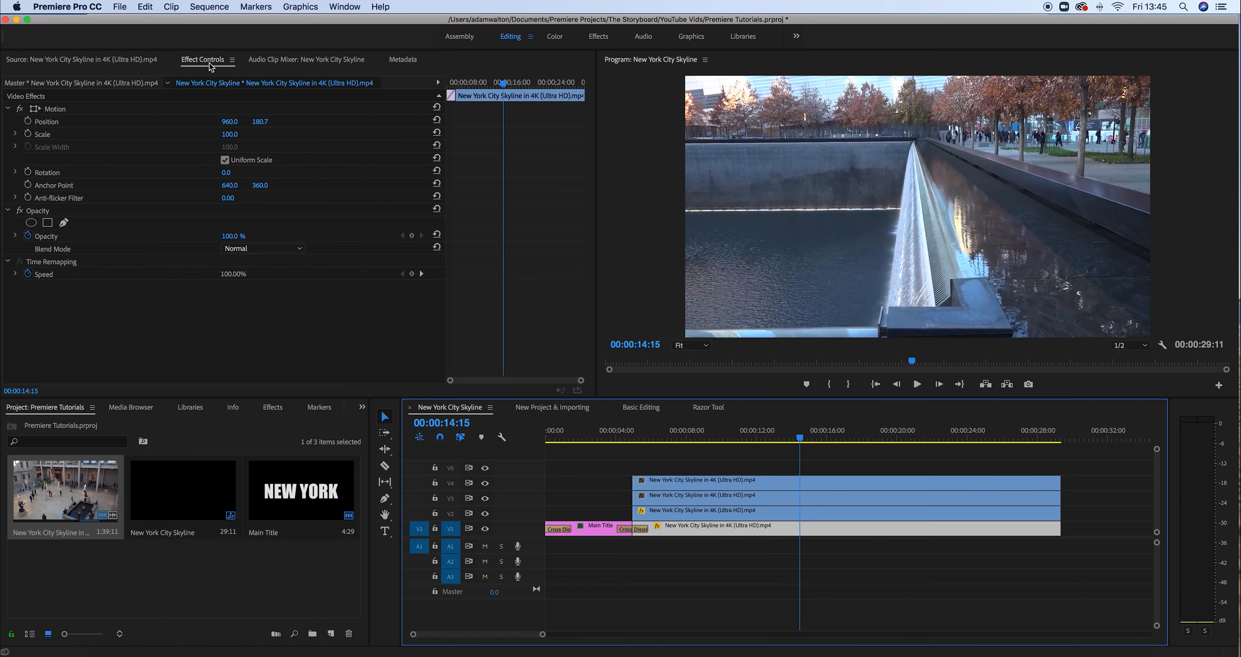
left_click(237, 133)
type("5")
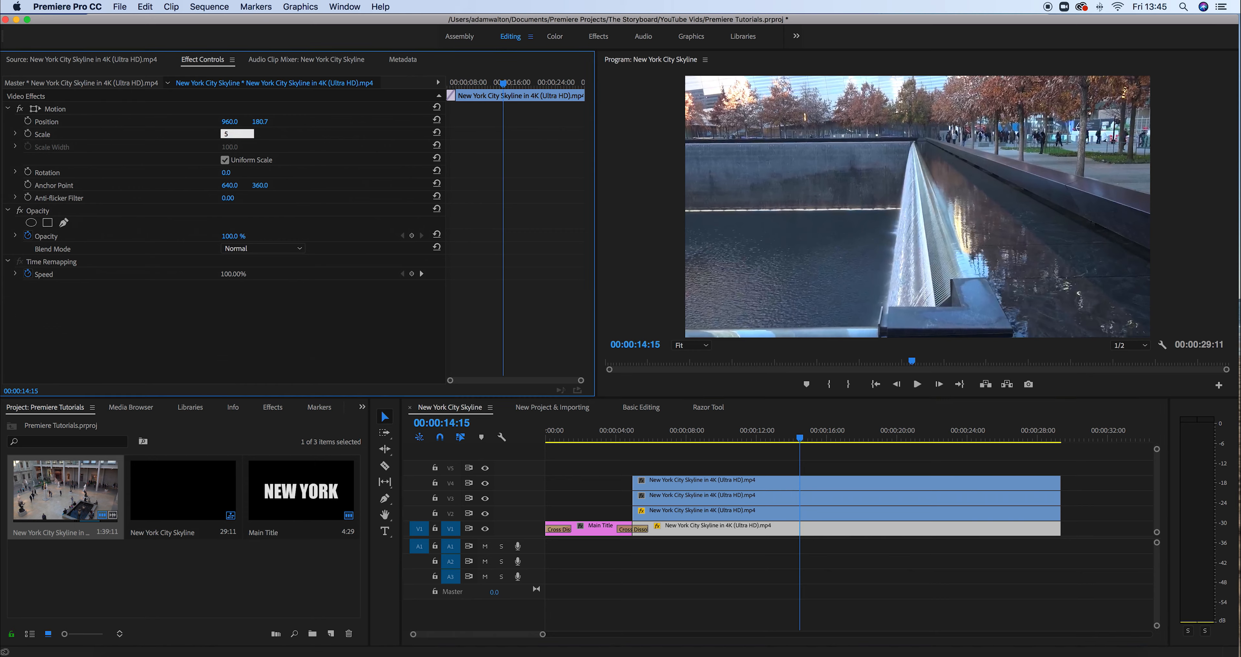
type("0")
key("Return")
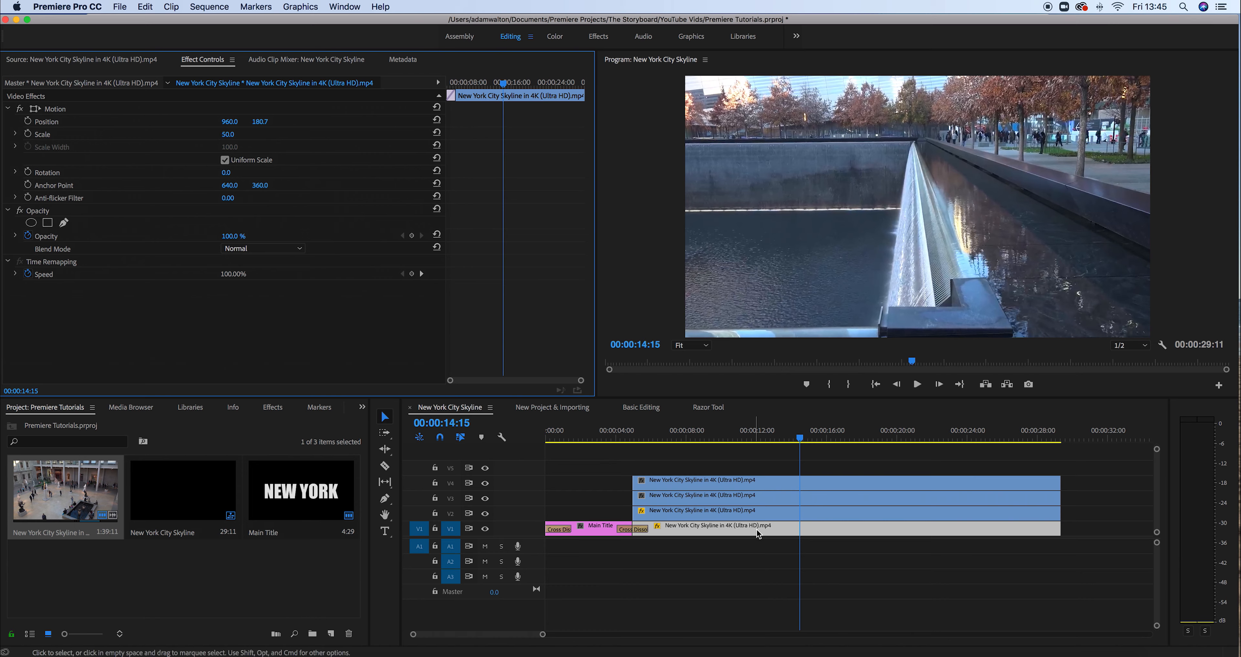
left_click(758, 517)
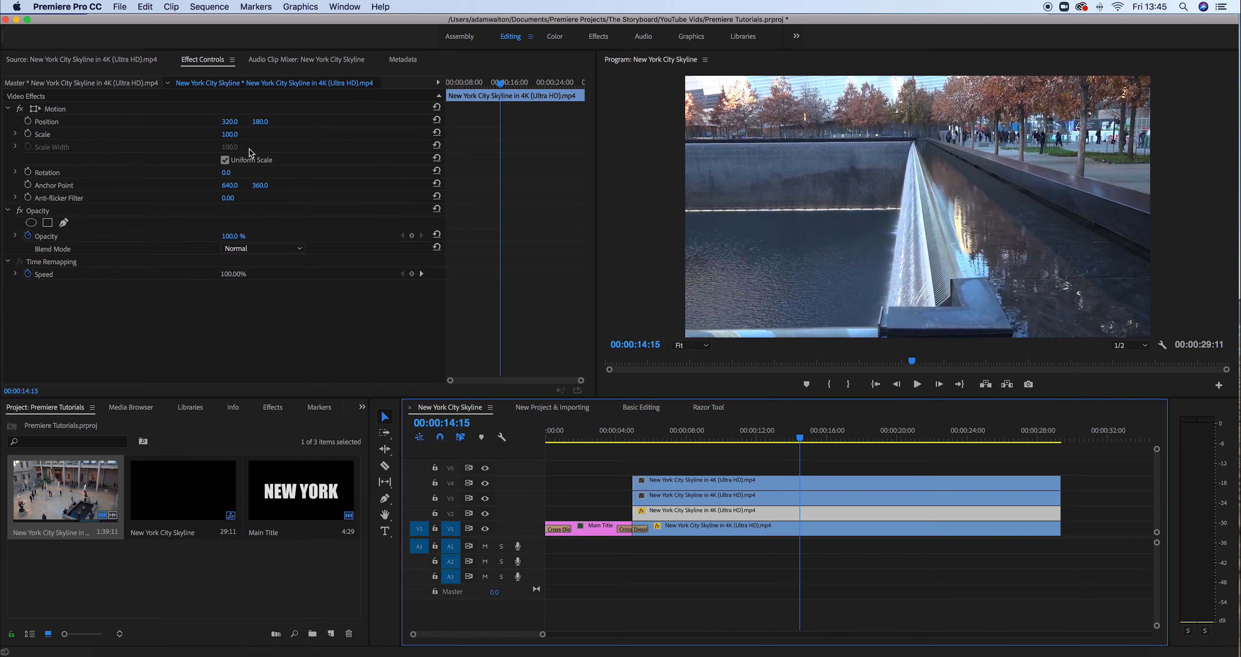
left_click(230, 133)
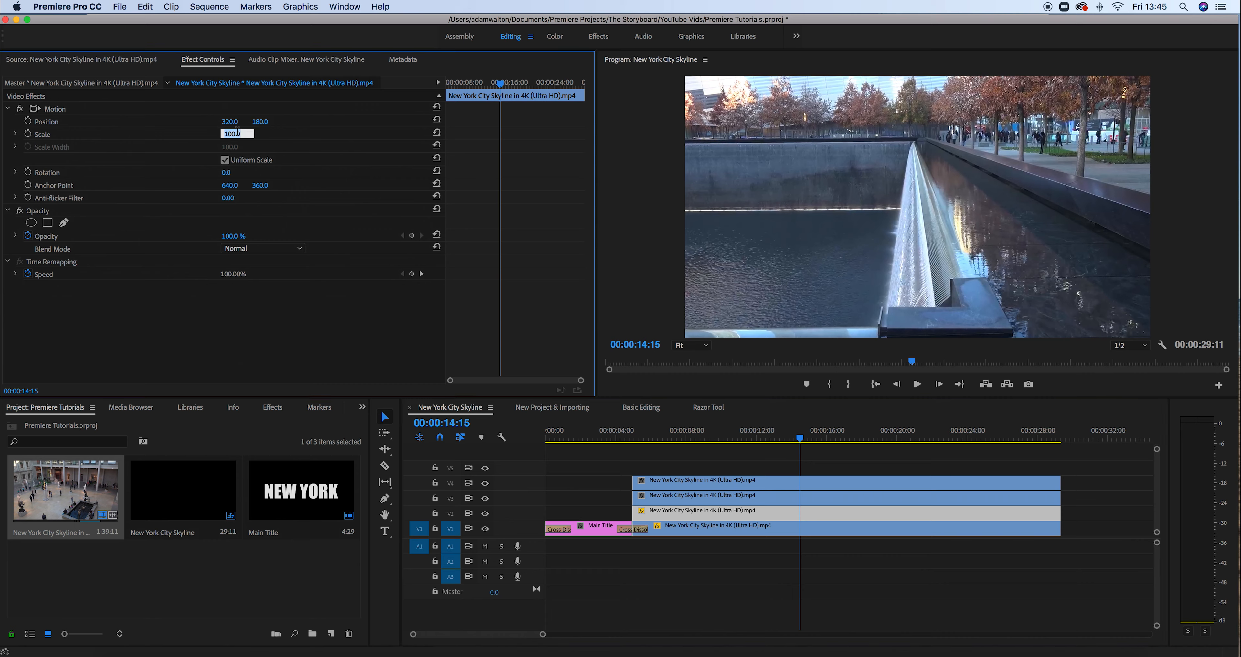
type("50")
key("Return")
Scale the V3 and V4 skyline clips to 50 as well
left_click(763, 498)
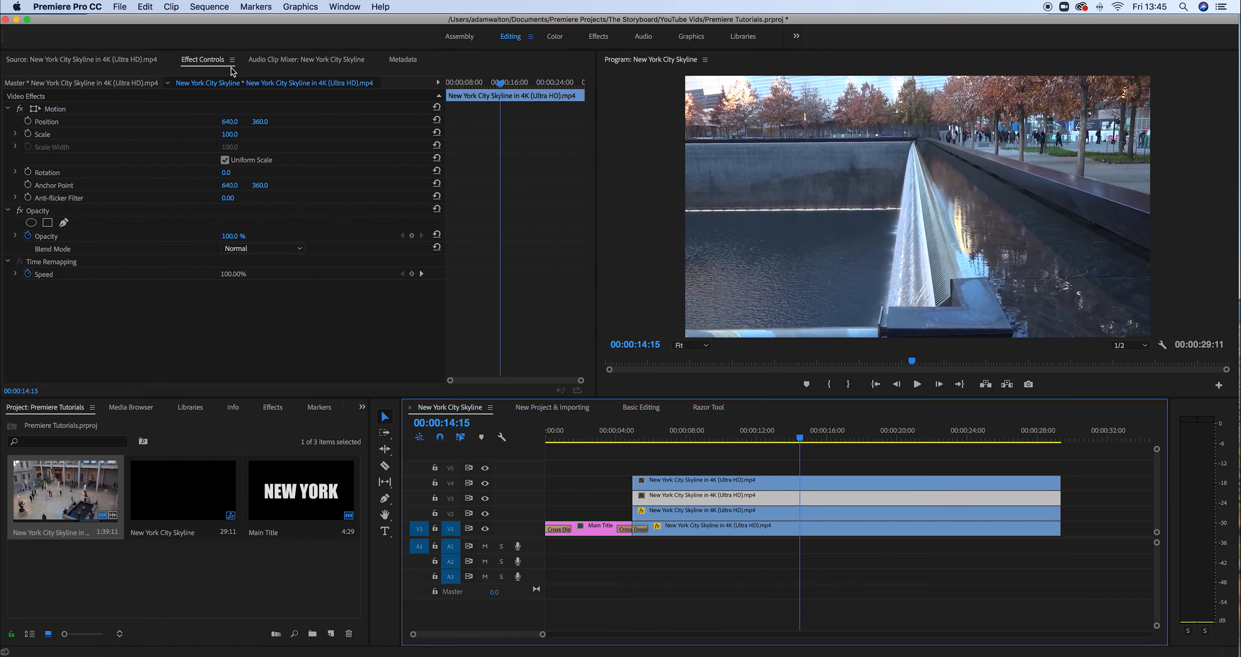
left_click(237, 134)
type("50")
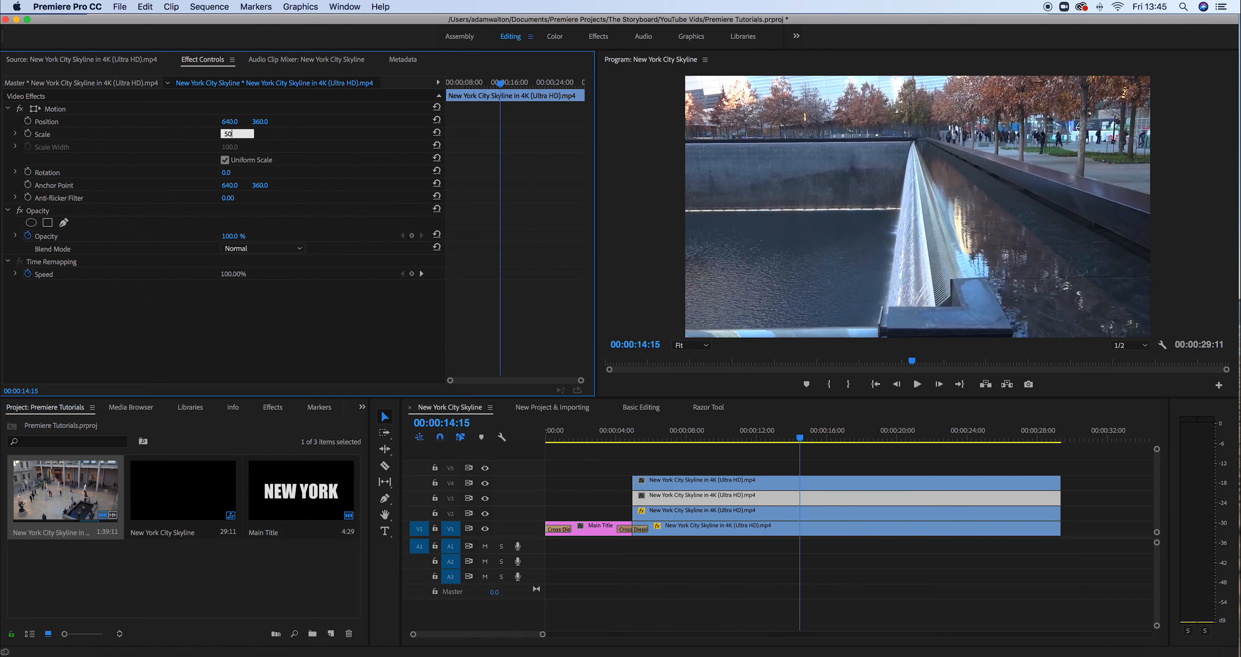
key("Return")
left_click(774, 487)
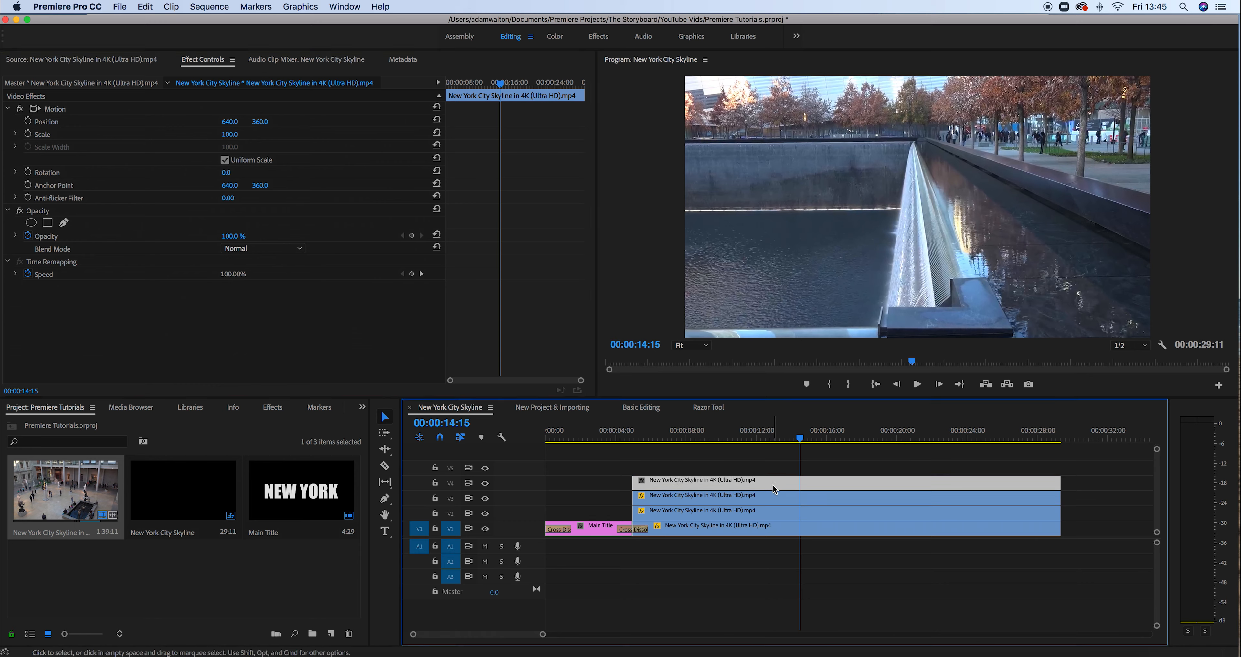
left_click(238, 133)
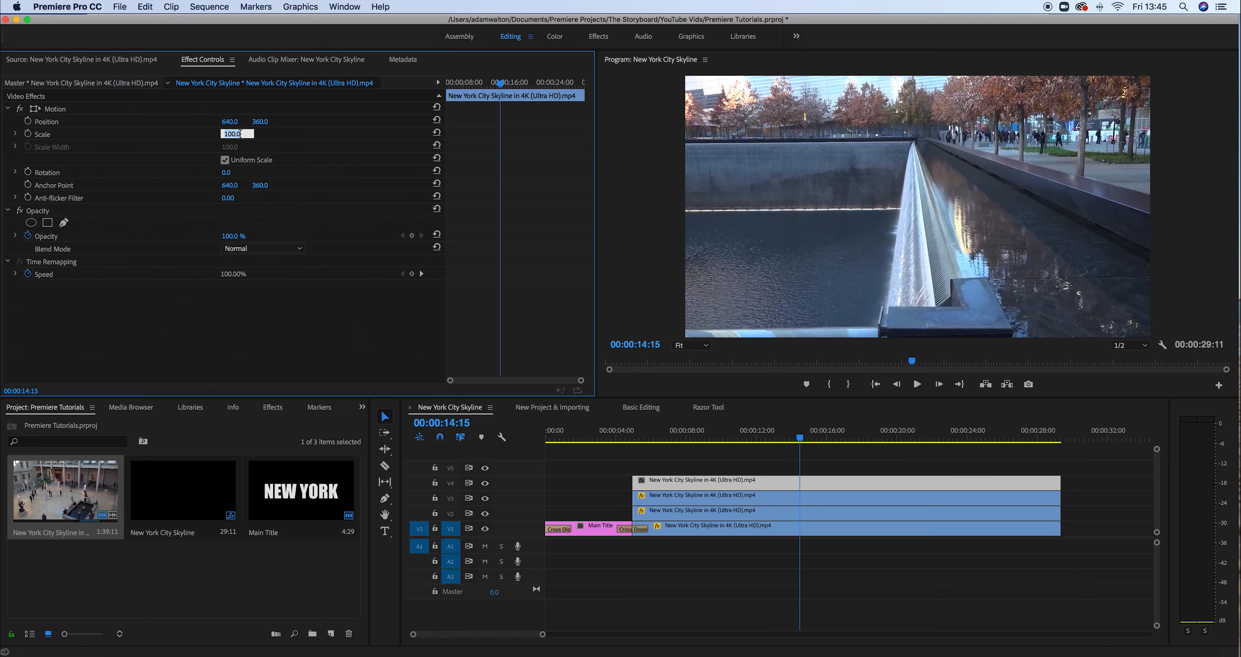
type("50")
key("Return")
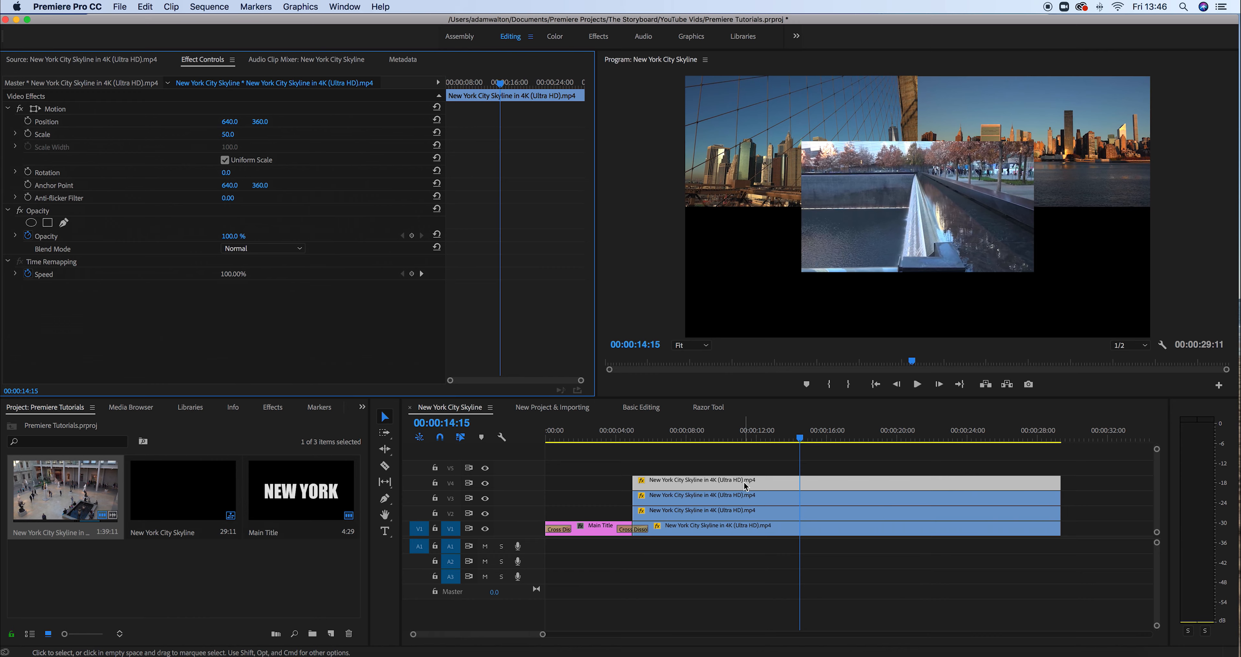
left_click(900, 227)
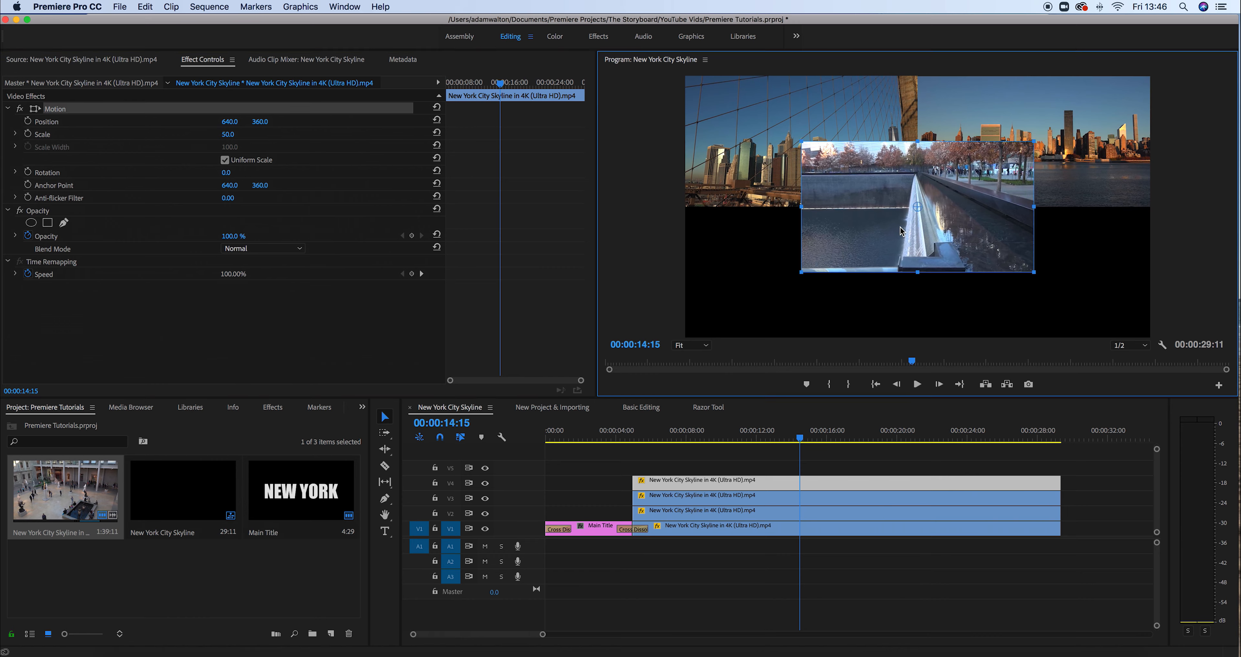
Drag one centred image to the bottom-left quarter and the other to the bottom-right, nudged up one pixel
left_click_drag(893, 233, 777, 297)
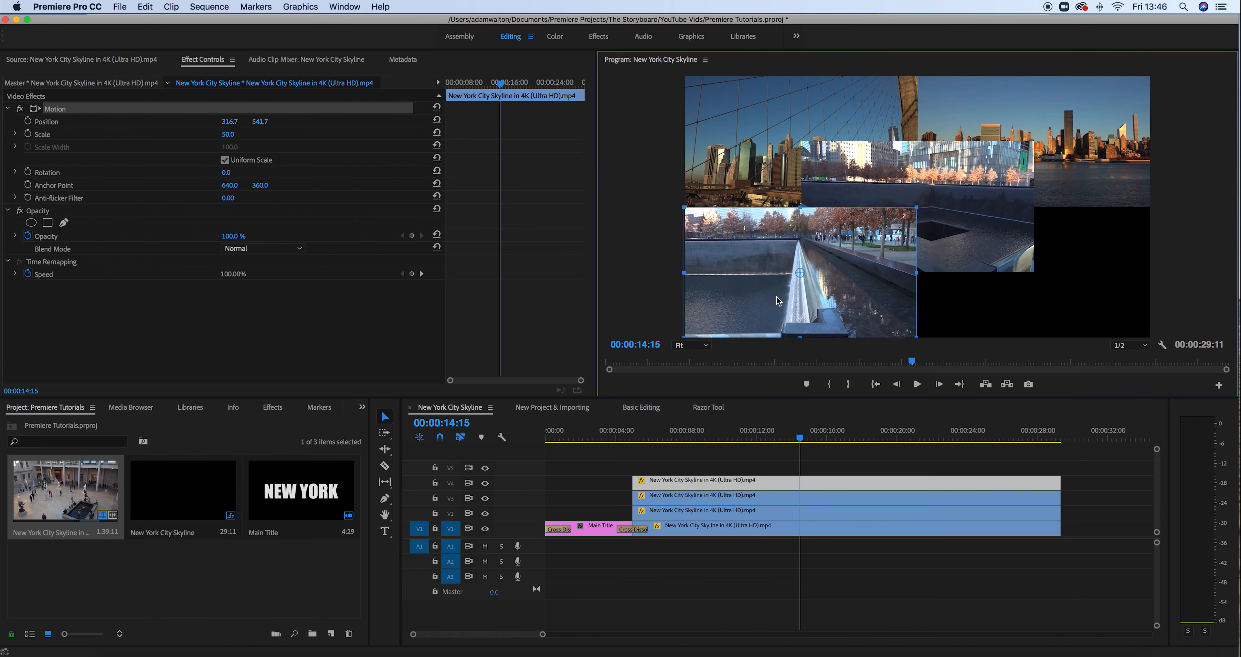
left_click(913, 172)
left_click_drag(851, 169, 970, 236)
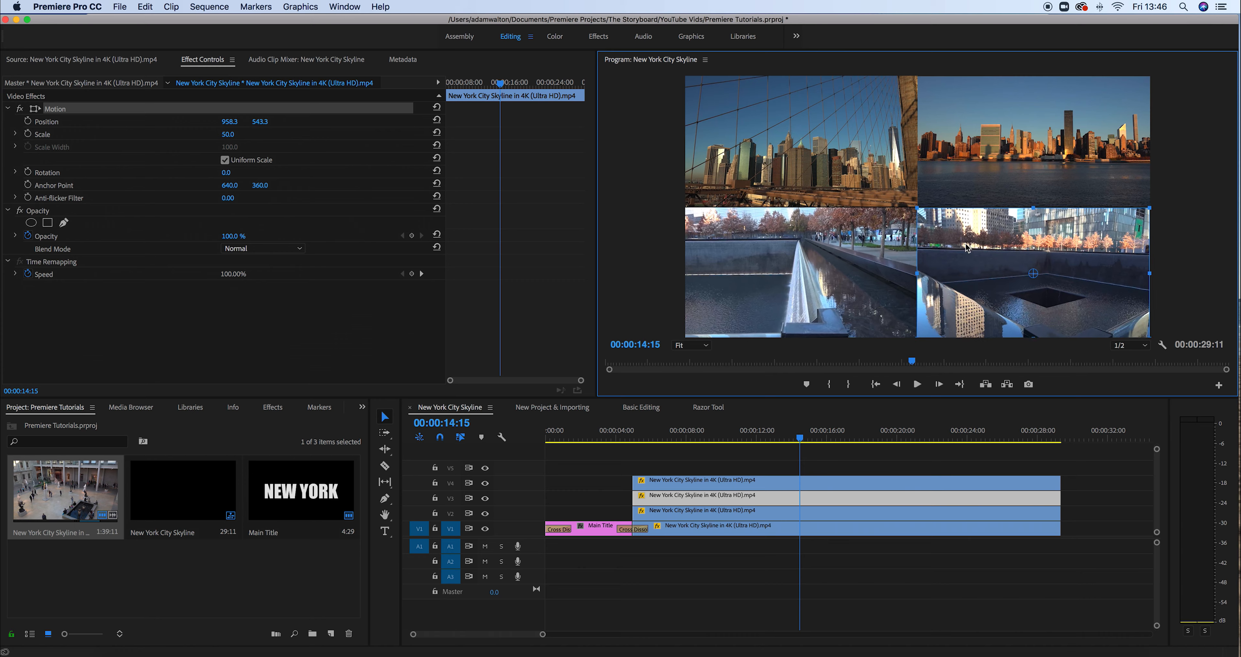
key("Up")
key("Up")
key("Up")
key("Up")
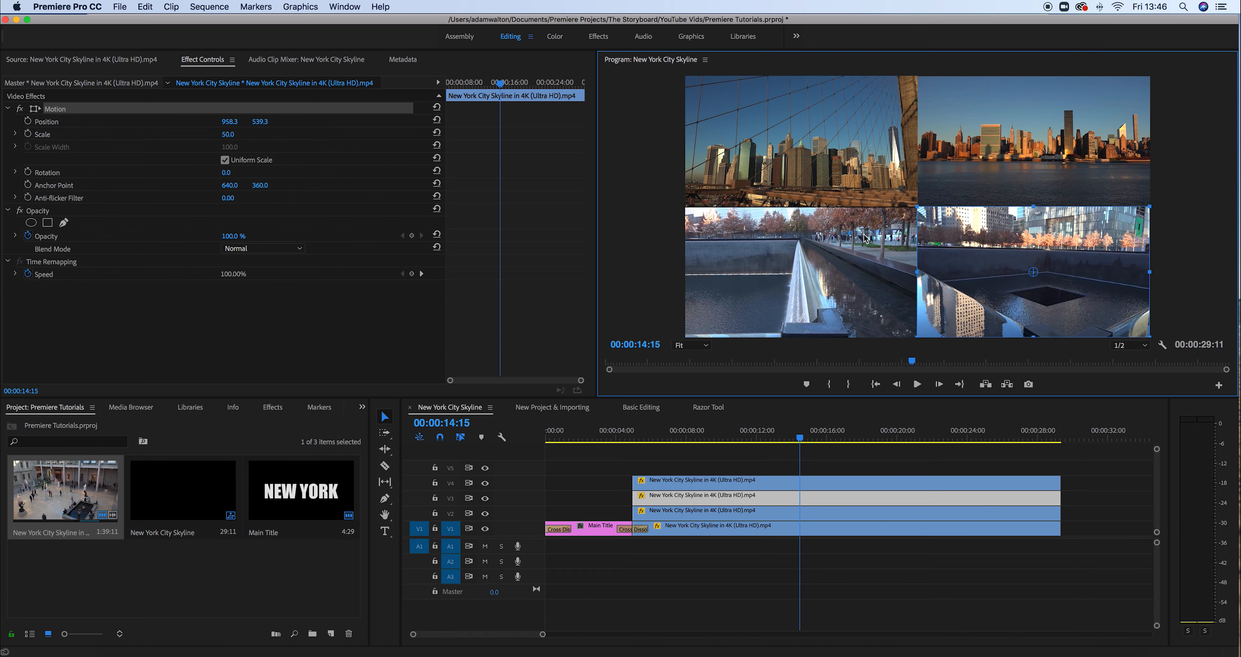
left_click(864, 239)
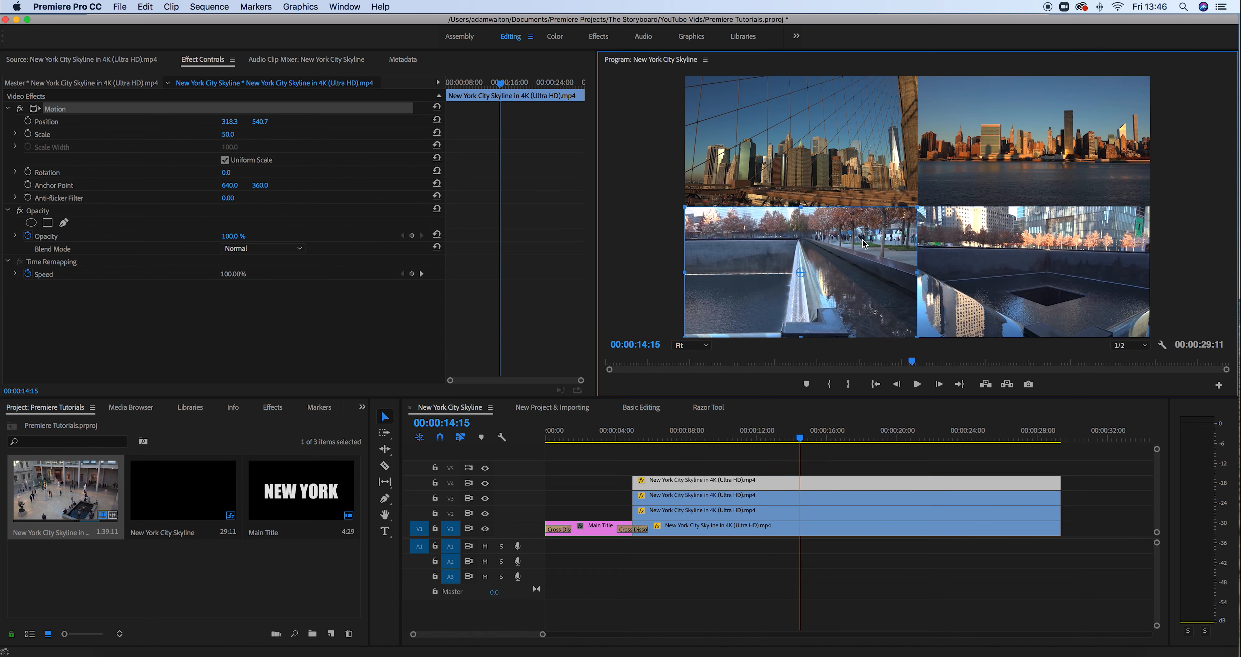
left_click(627, 135)
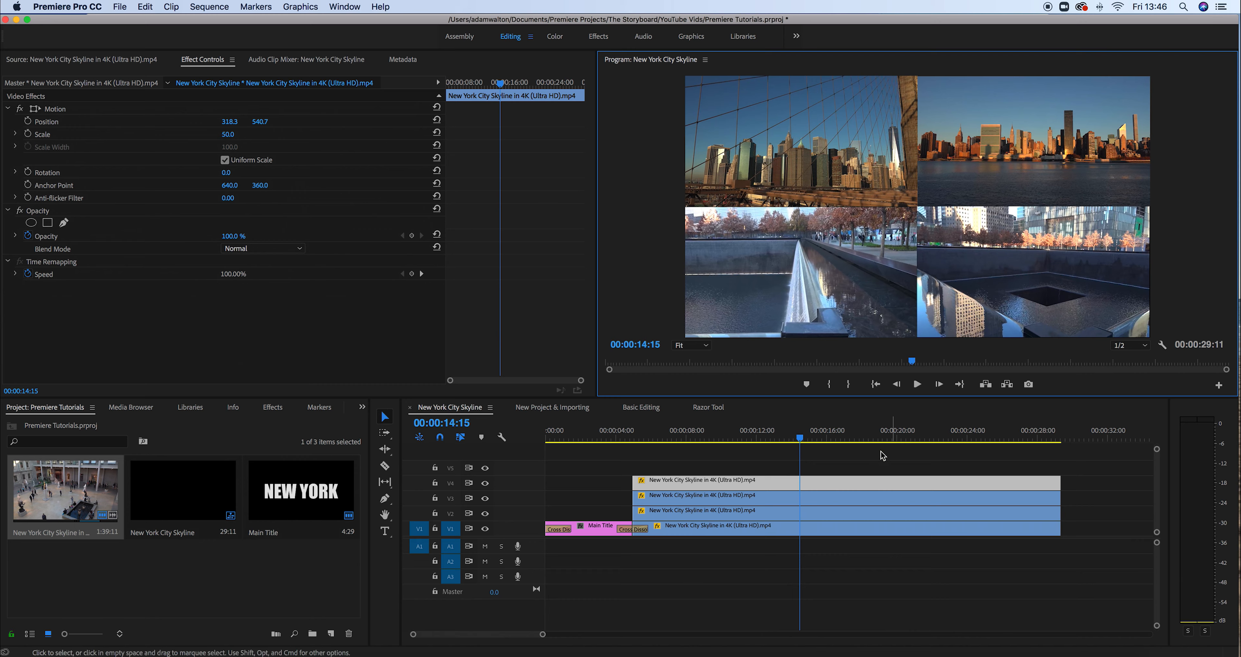
left_click_drag(799, 441, 737, 445)
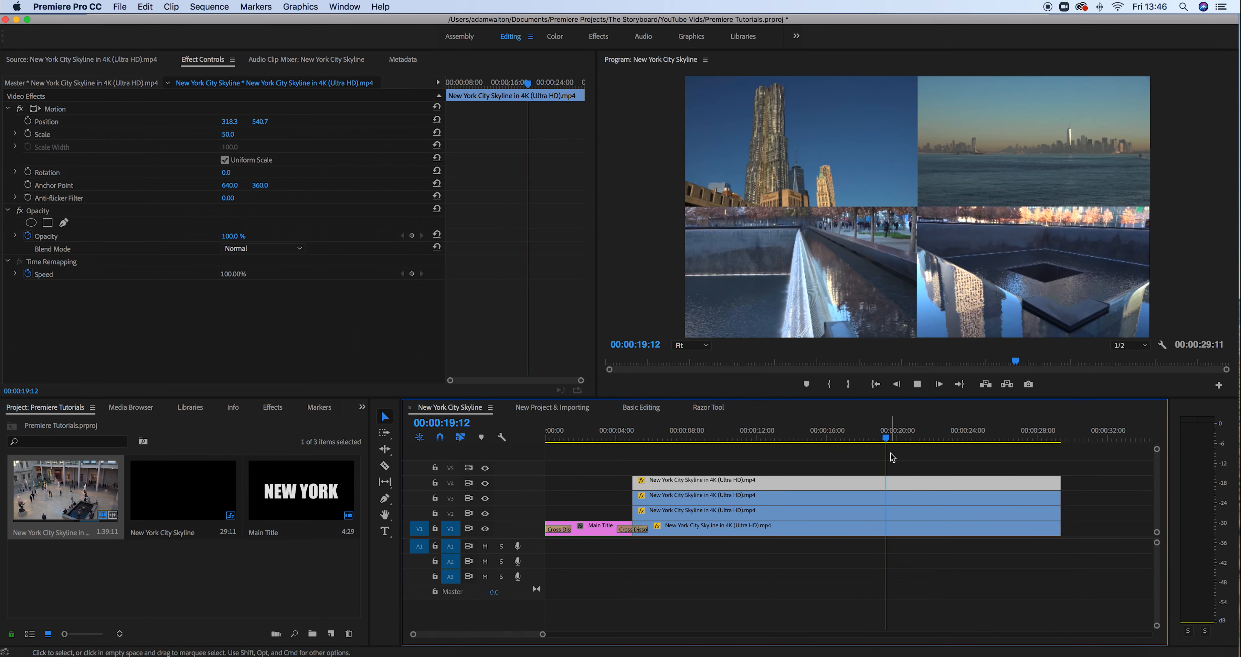
key("space")
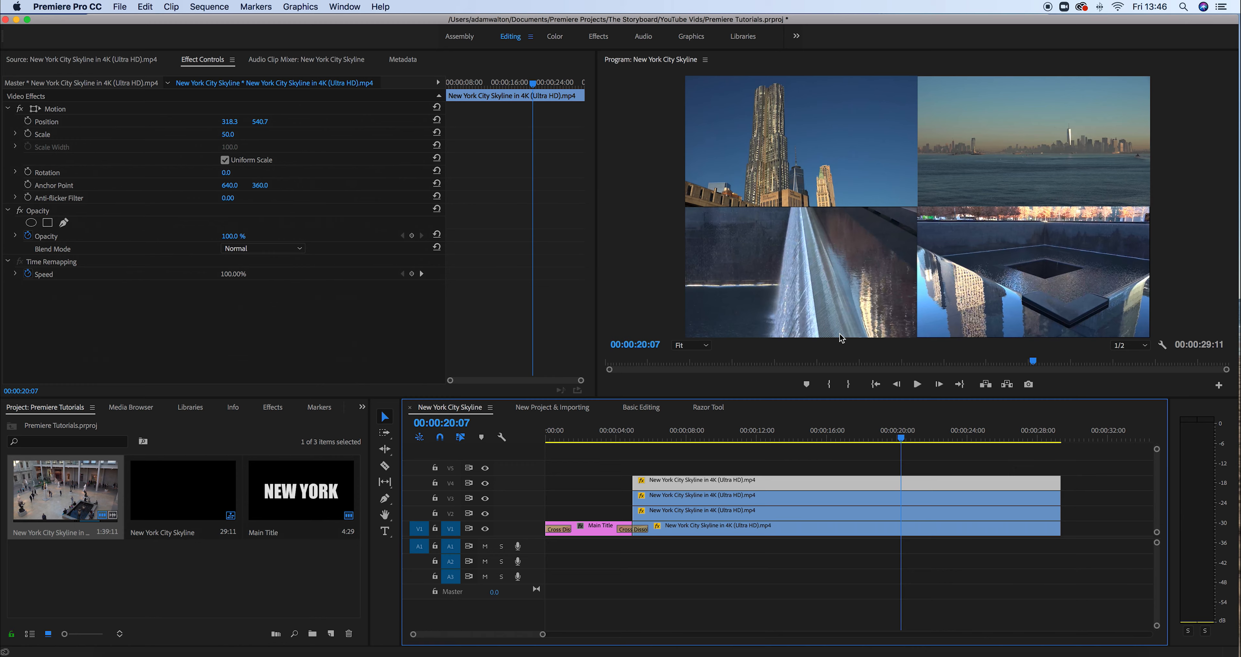
key("Left")
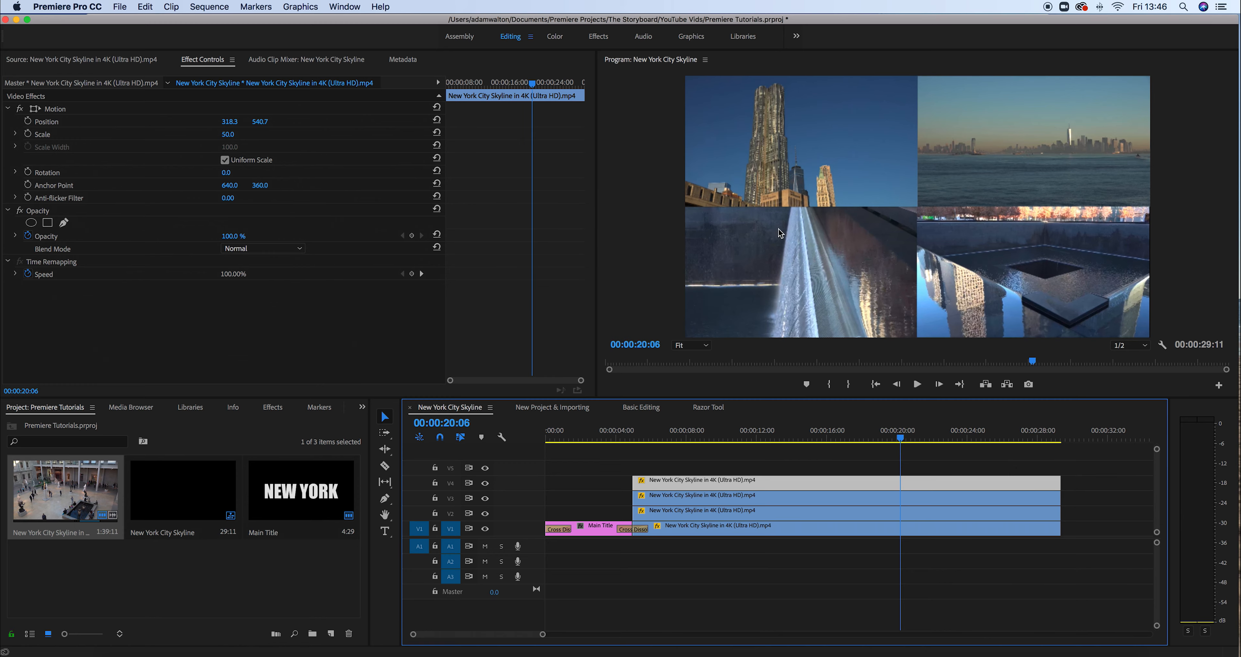
key("space")
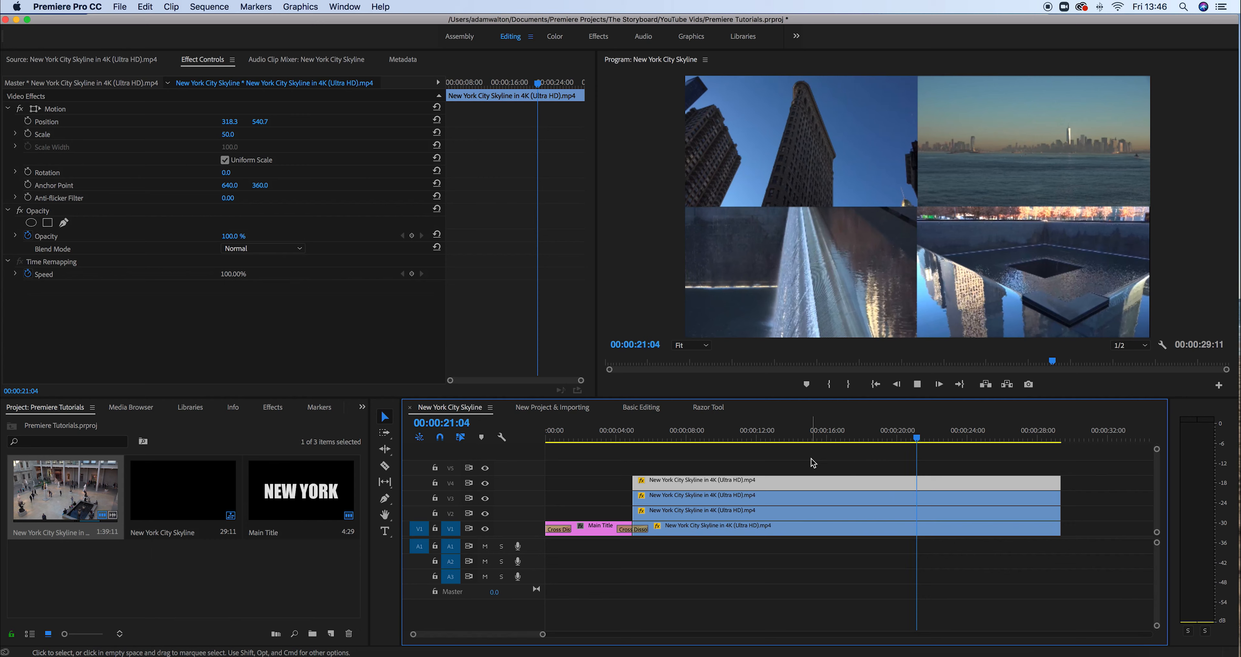
key("space")
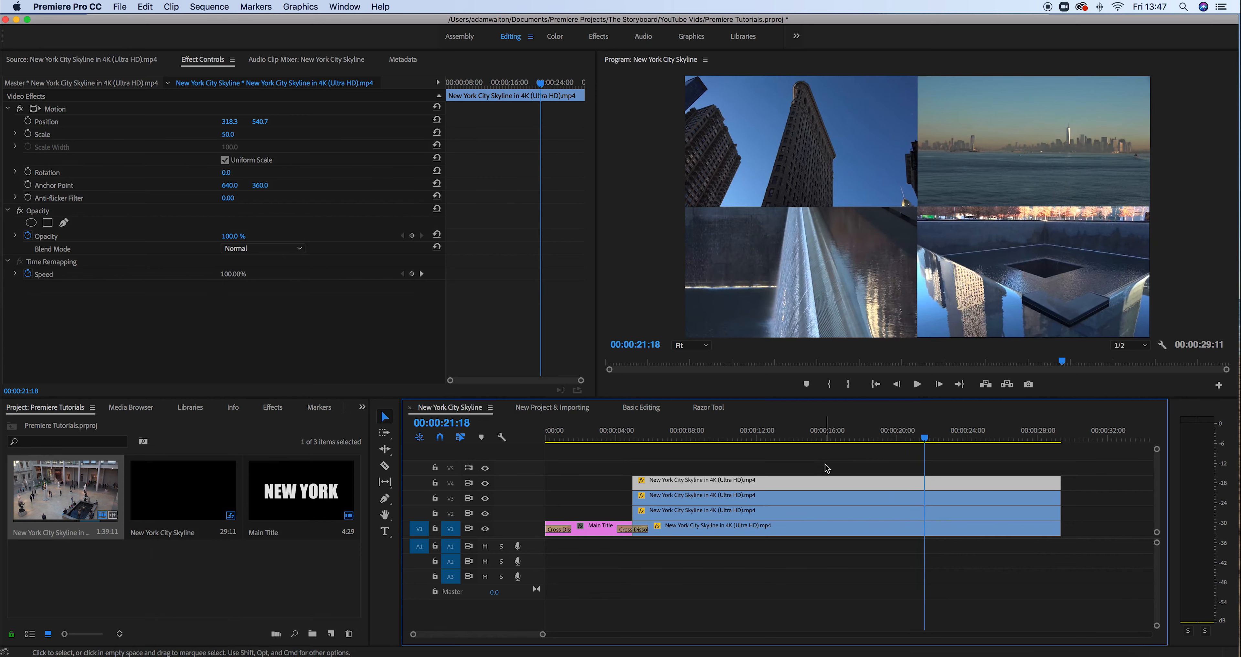
Mark in and out points on the skyline source footage and place that section on V5
double_click(81, 483)
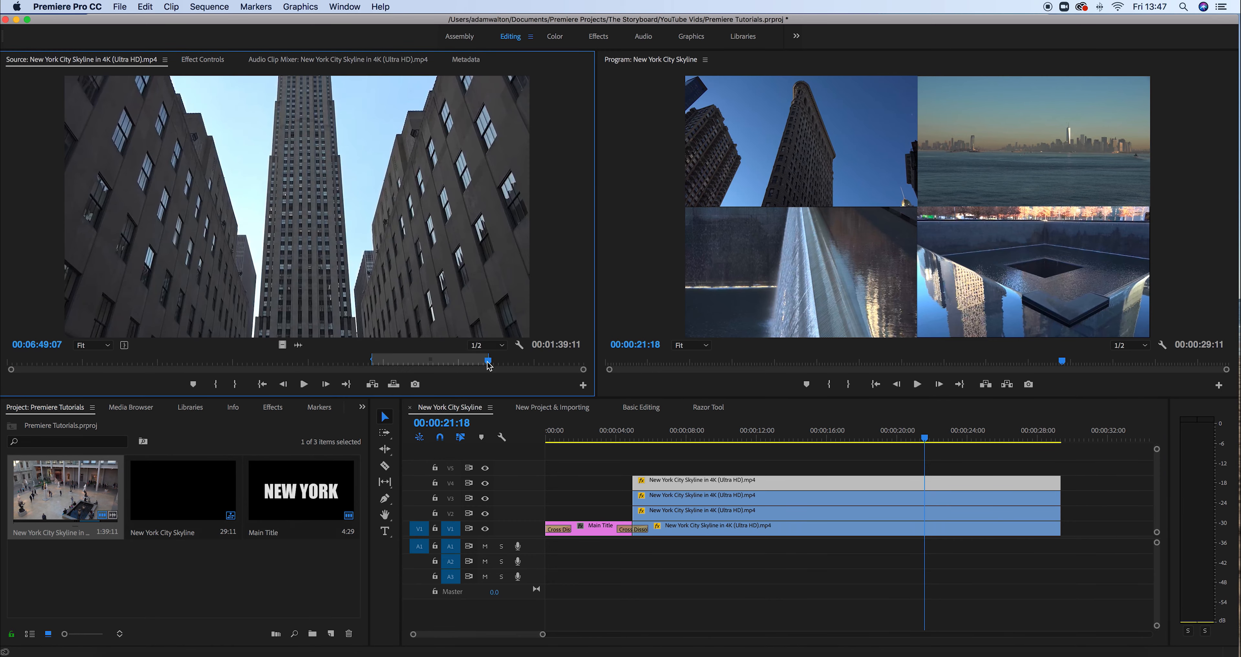
left_click_drag(488, 361, 340, 362)
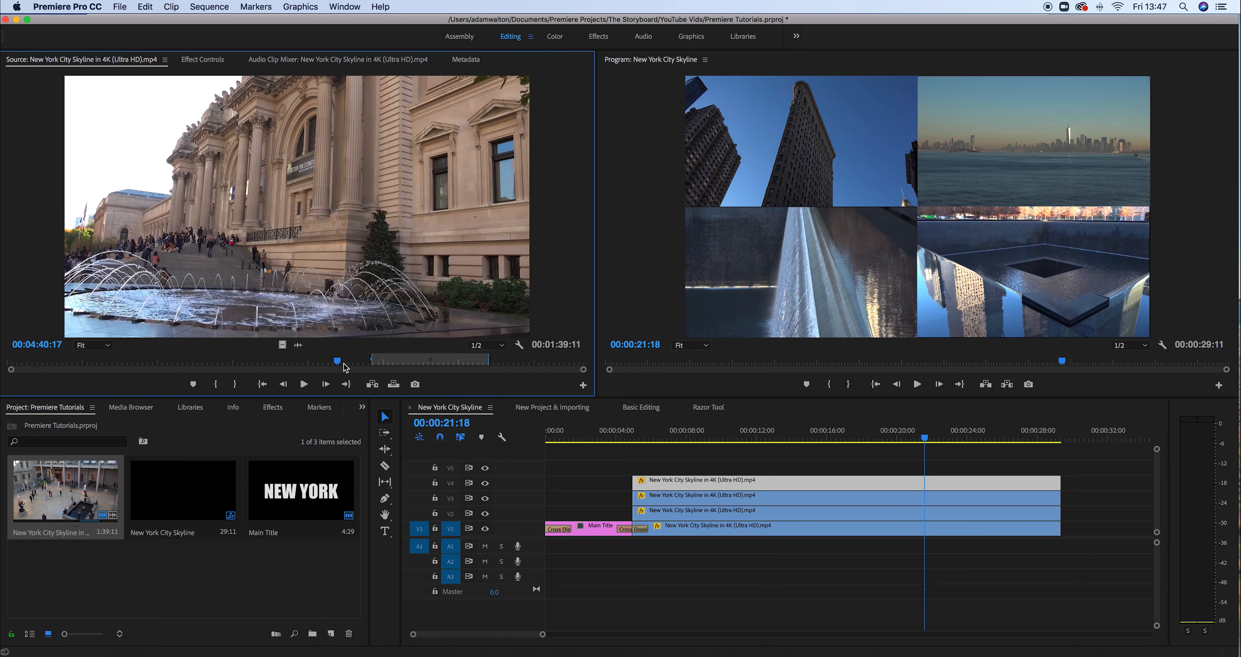
key("i")
left_click_drag(338, 365, 390, 363)
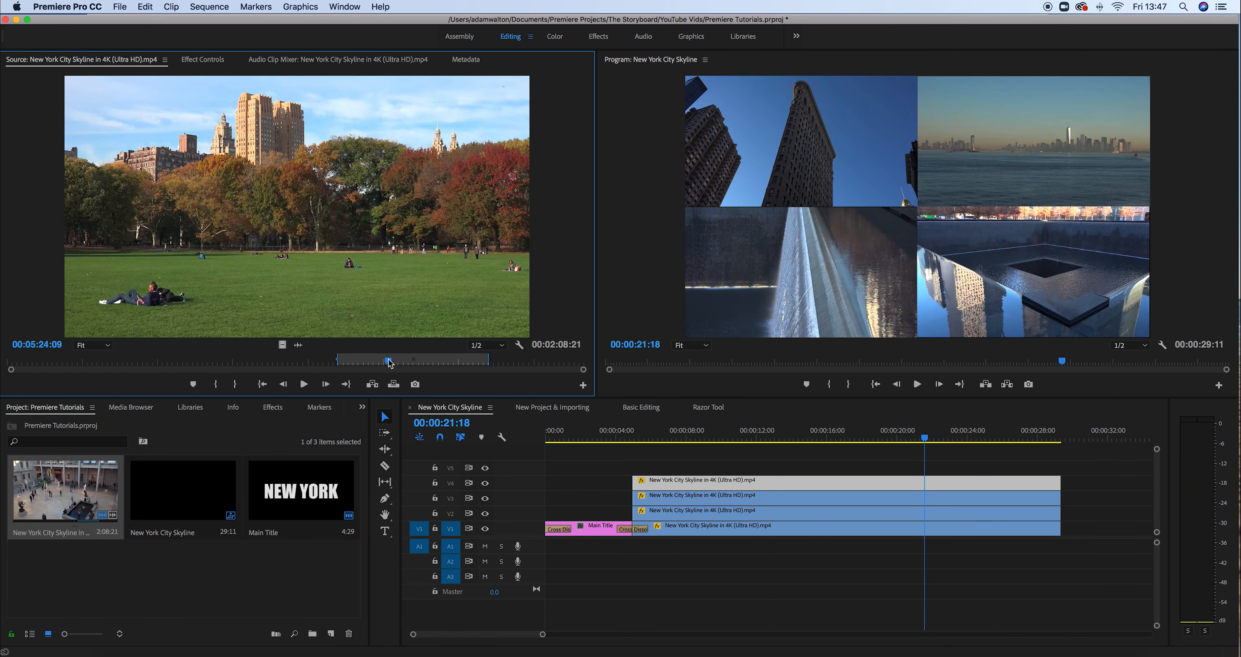
key("o")
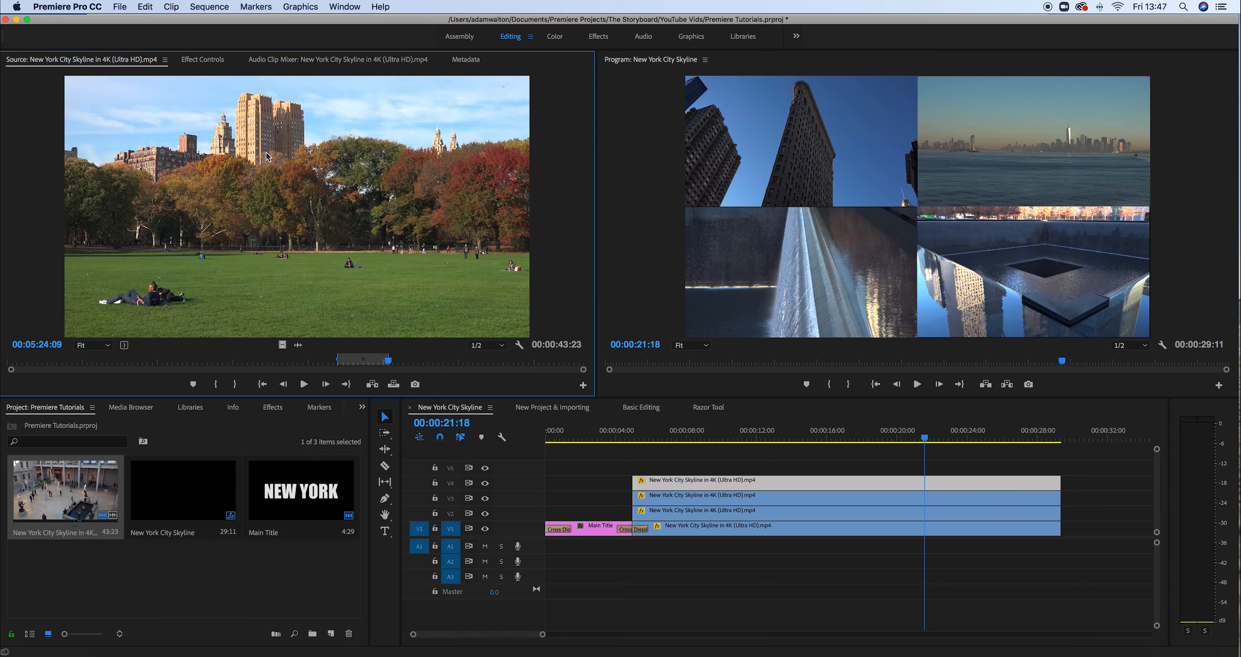
left_click_drag(371, 243, 770, 467)
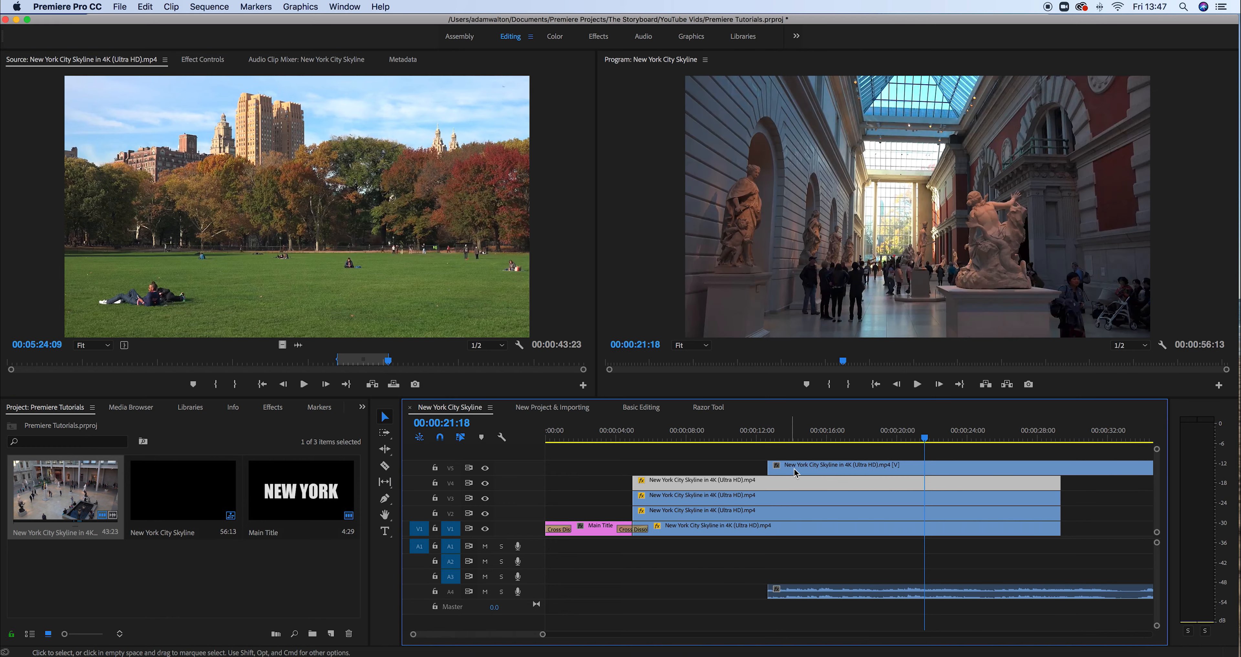
Shorten the V5 clip's end and play the sequence from 10:26 to check it
key("minus")
key("minus")
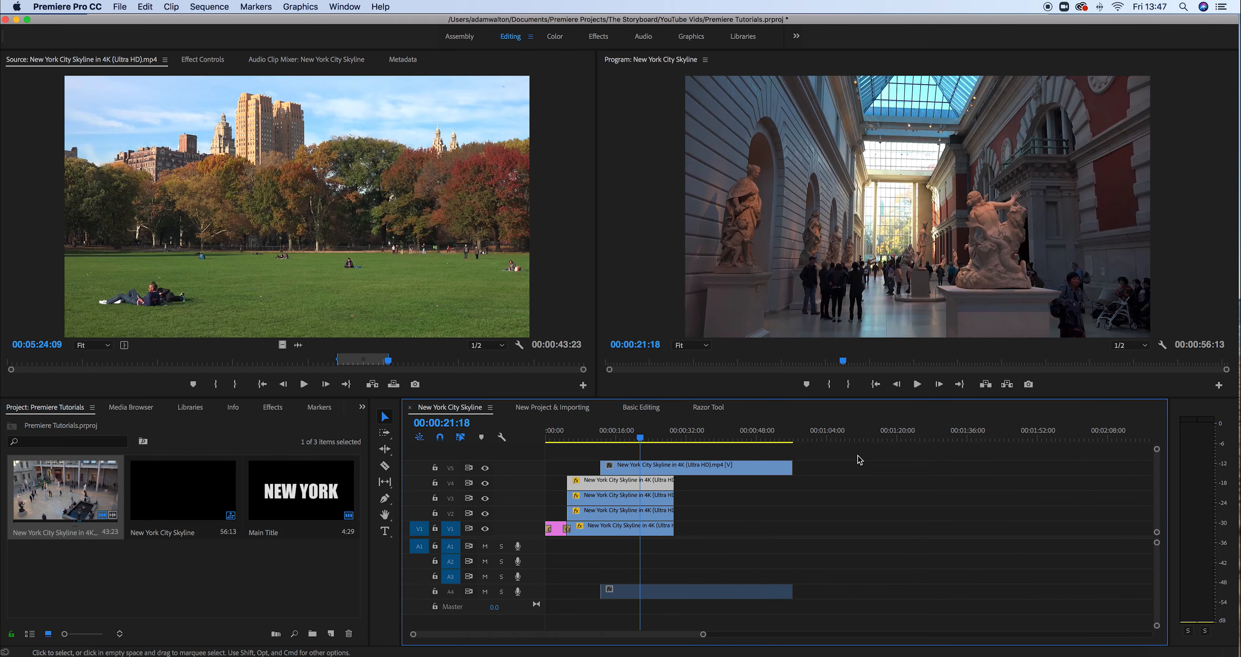
left_click_drag(791, 468, 640, 465)
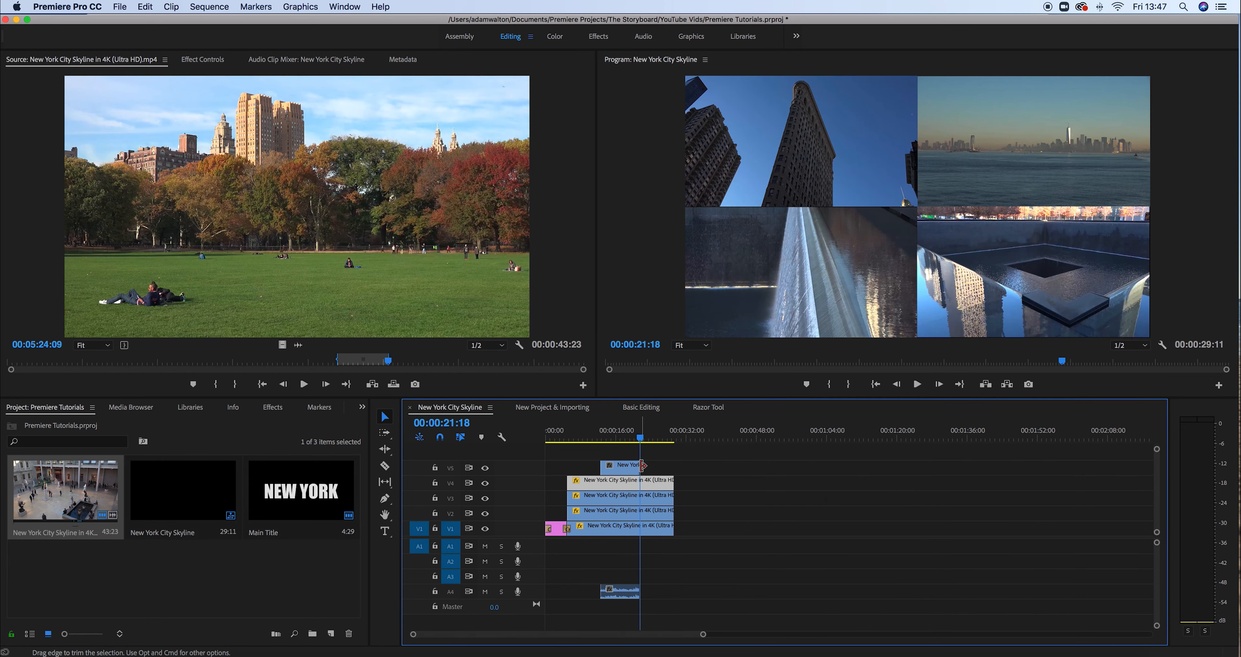
key("equal")
key("equal")
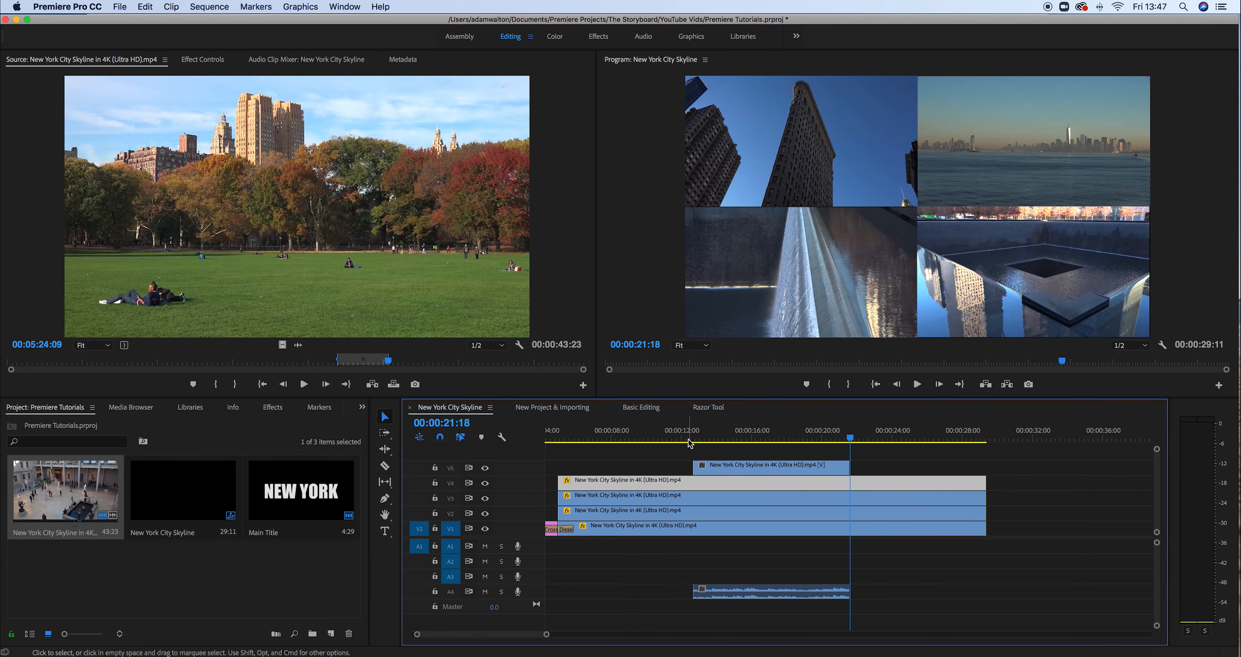
left_click(676, 439)
left_click_drag(677, 439, 661, 439)
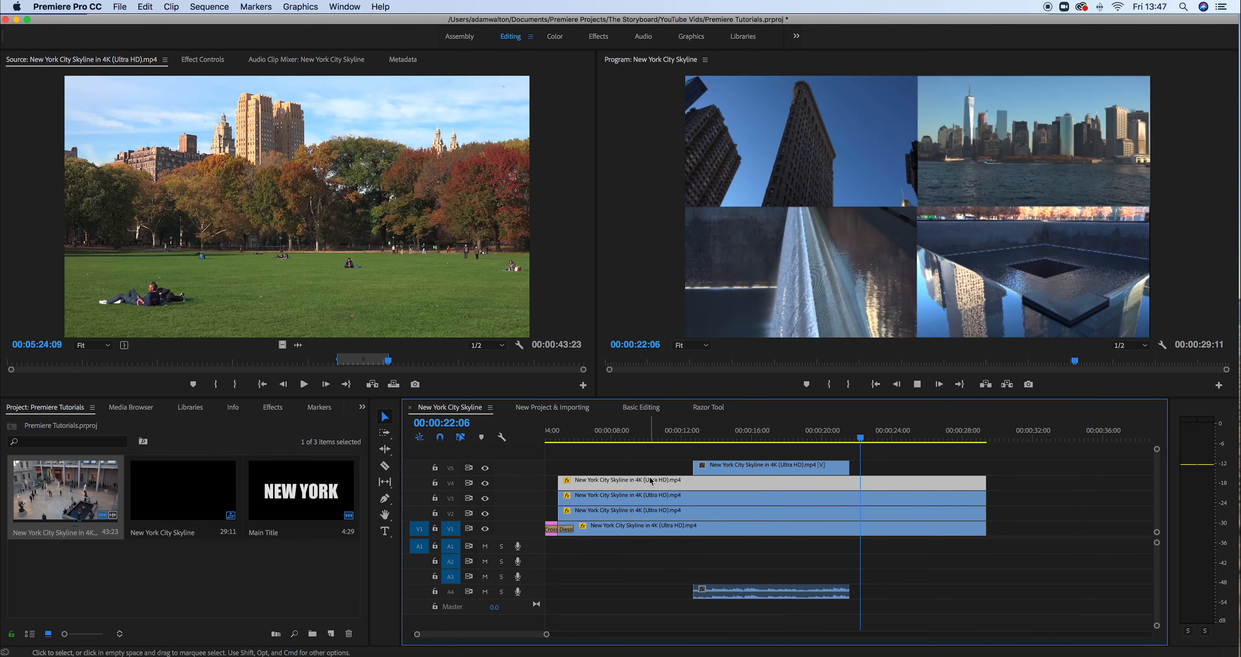
key("space")
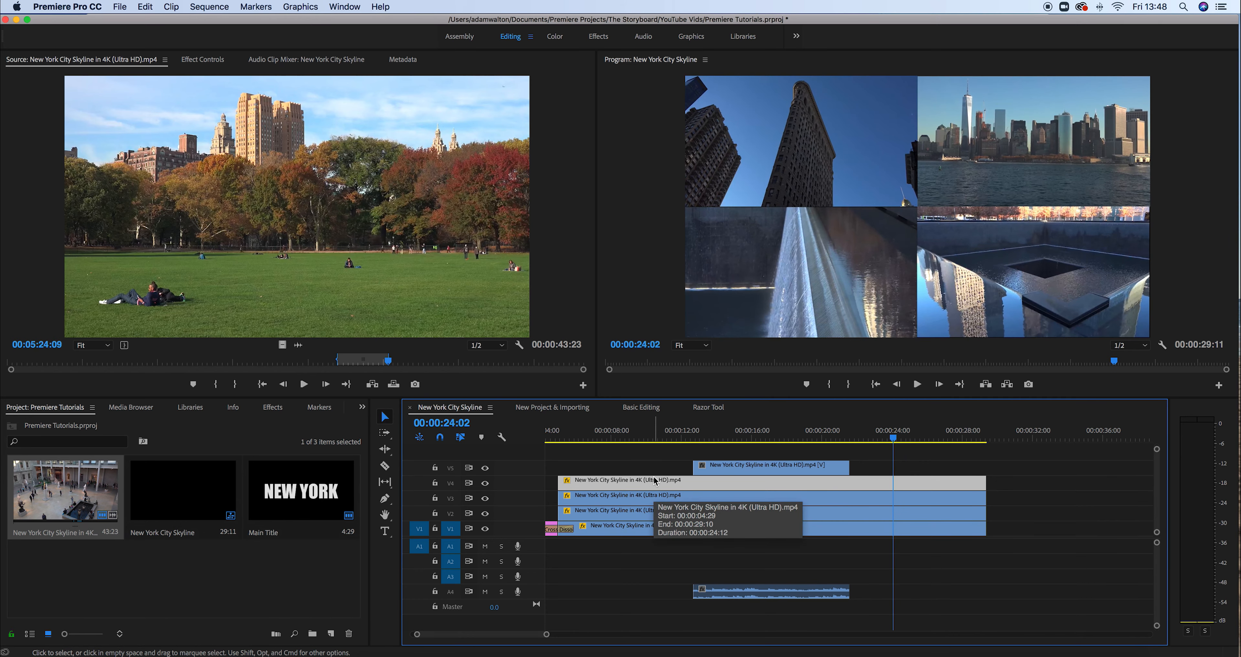
left_click(814, 597)
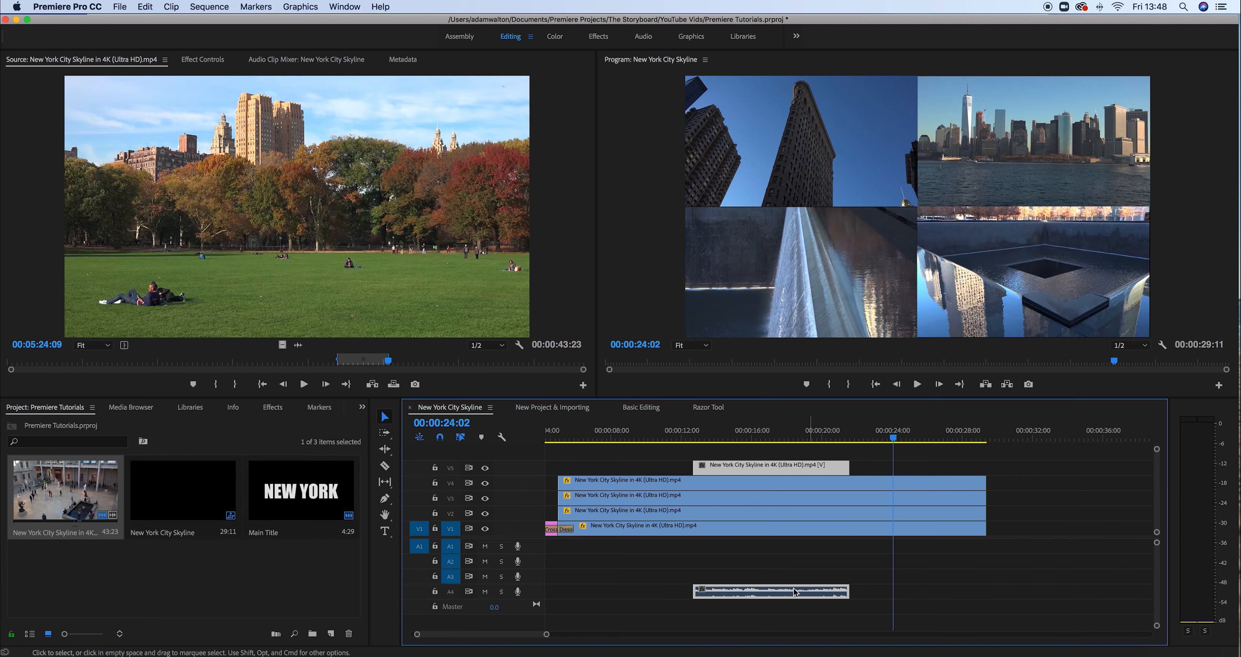
Unlink the V5 clip from its audio and delete the A4 audio clip
right_click(769, 596)
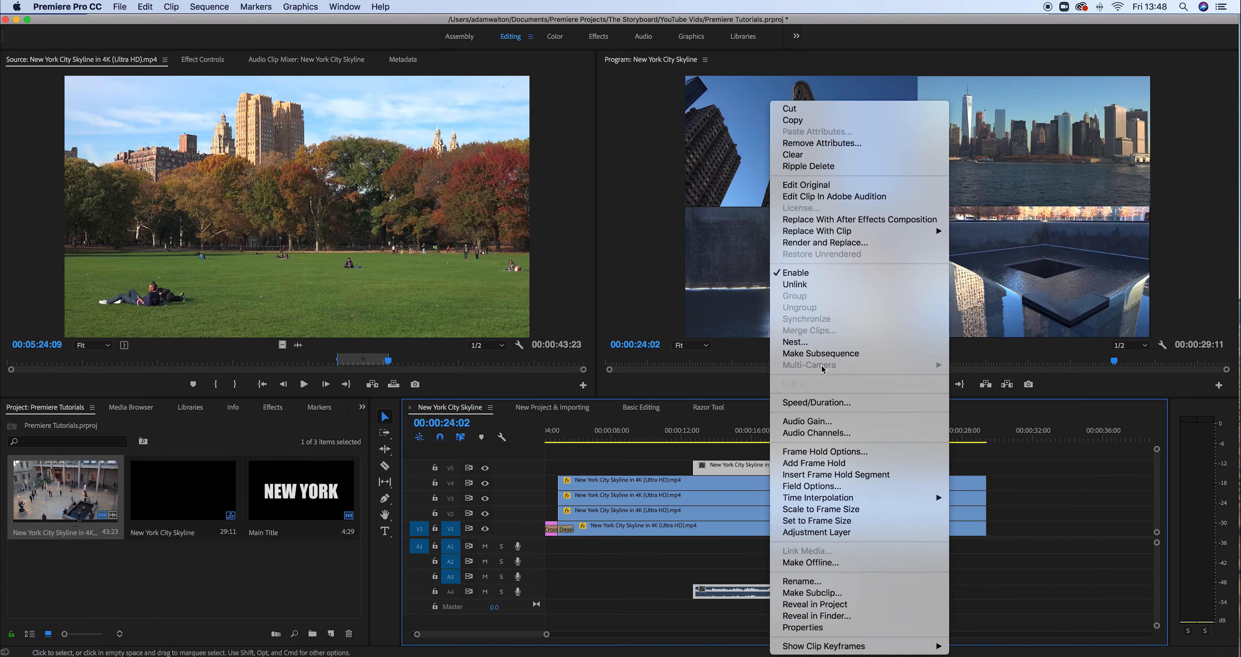
left_click(794, 284)
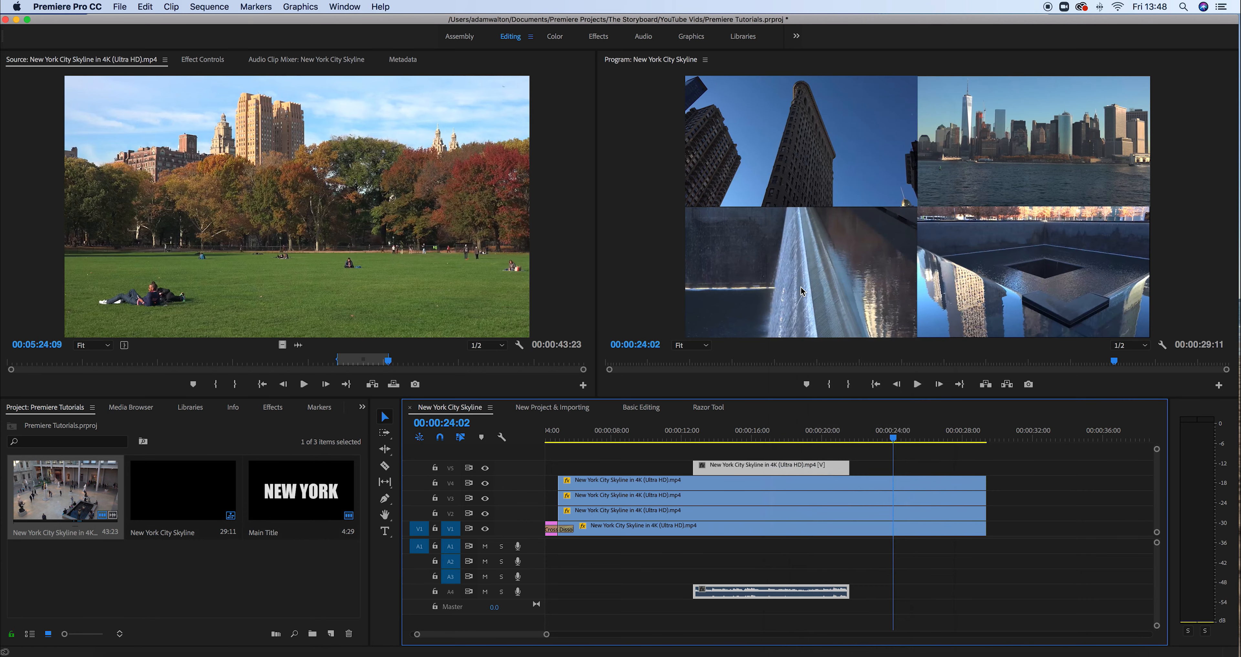
left_click(765, 567)
left_click(765, 595)
key("Delete")
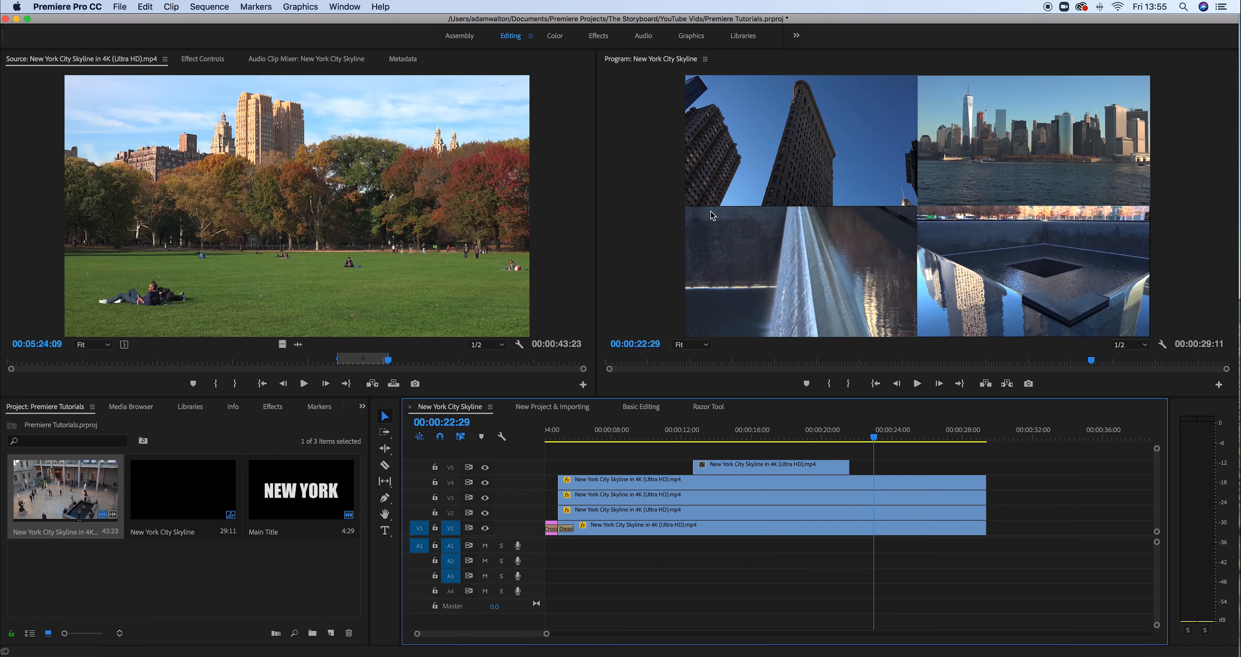
left_click(126, 8)
Create a new Legacy Title named 'Lines' from the File > New menu
mouse_move(138, 24)
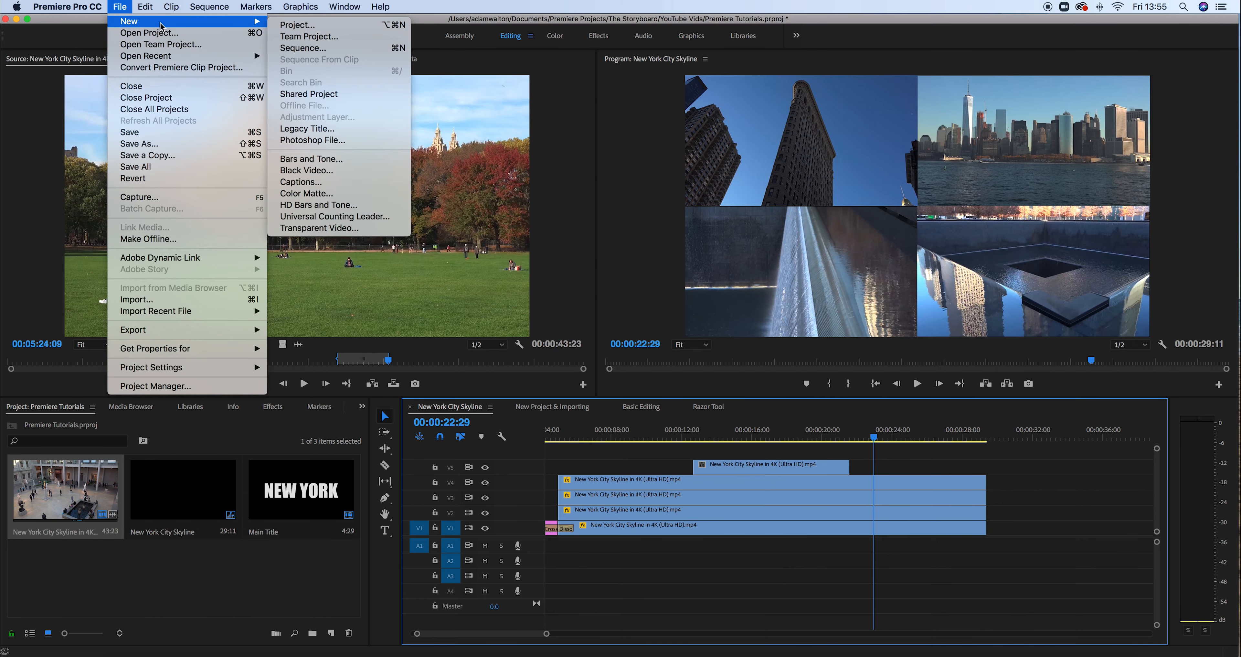
left_click(307, 130)
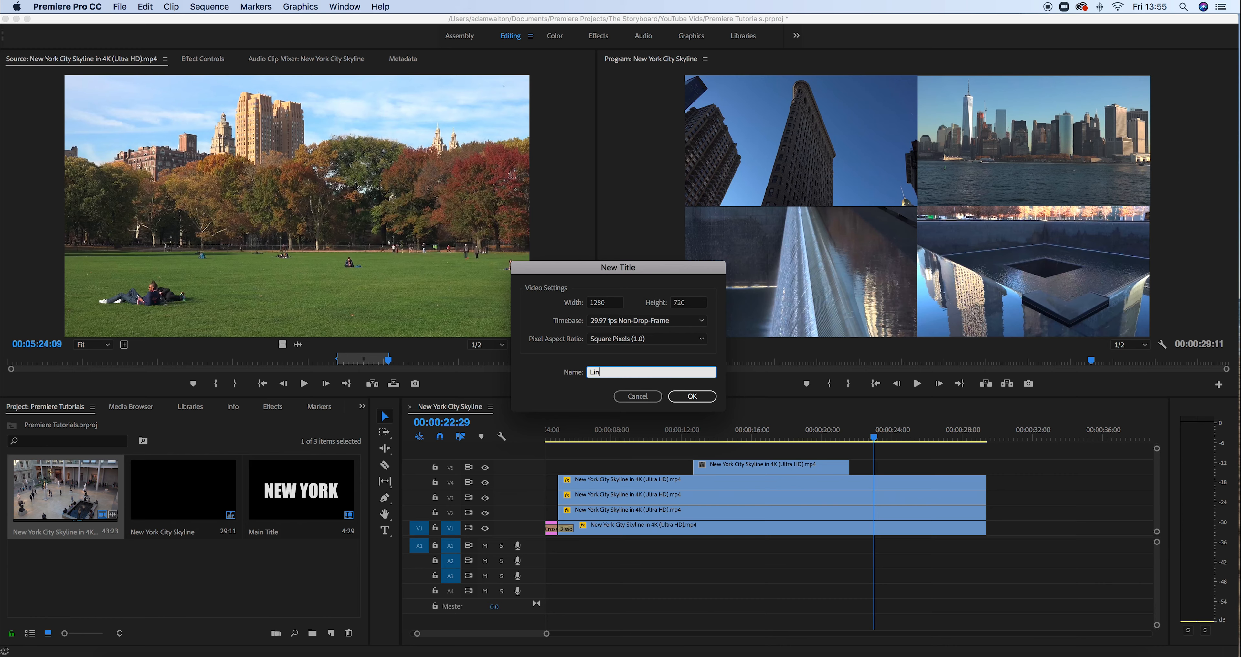
left_click(699, 396)
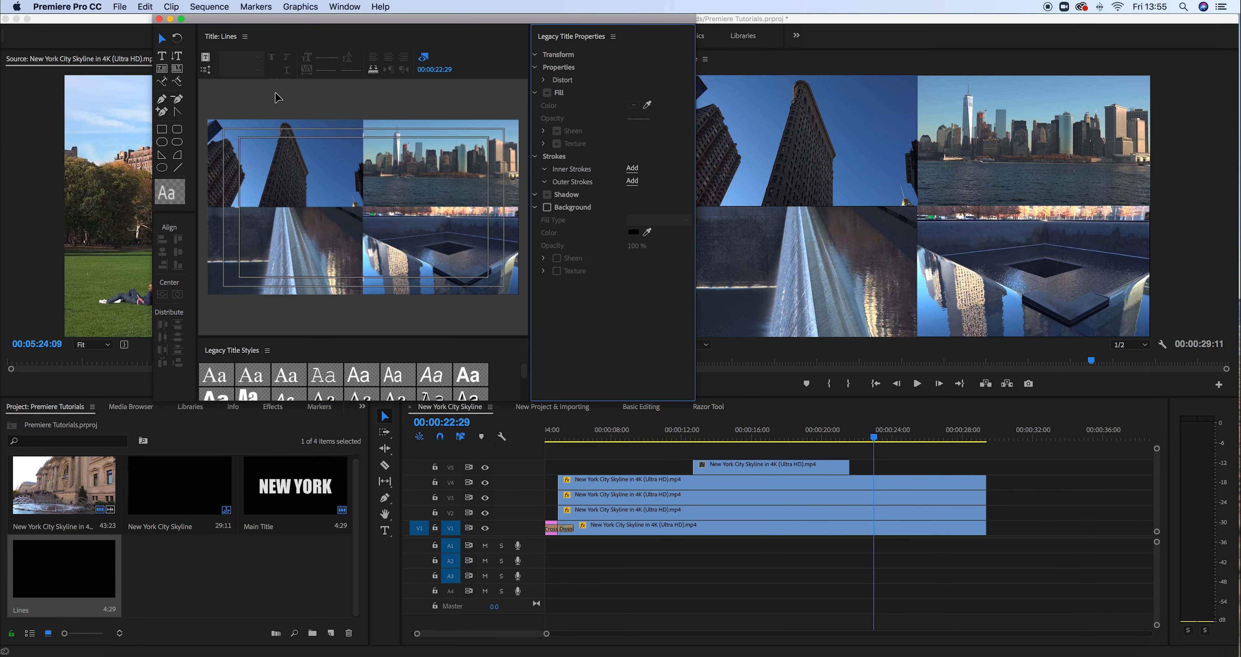
Draw a vertical line down the frame centre and a horizontal line edge to edge across the middle
left_click(162, 55)
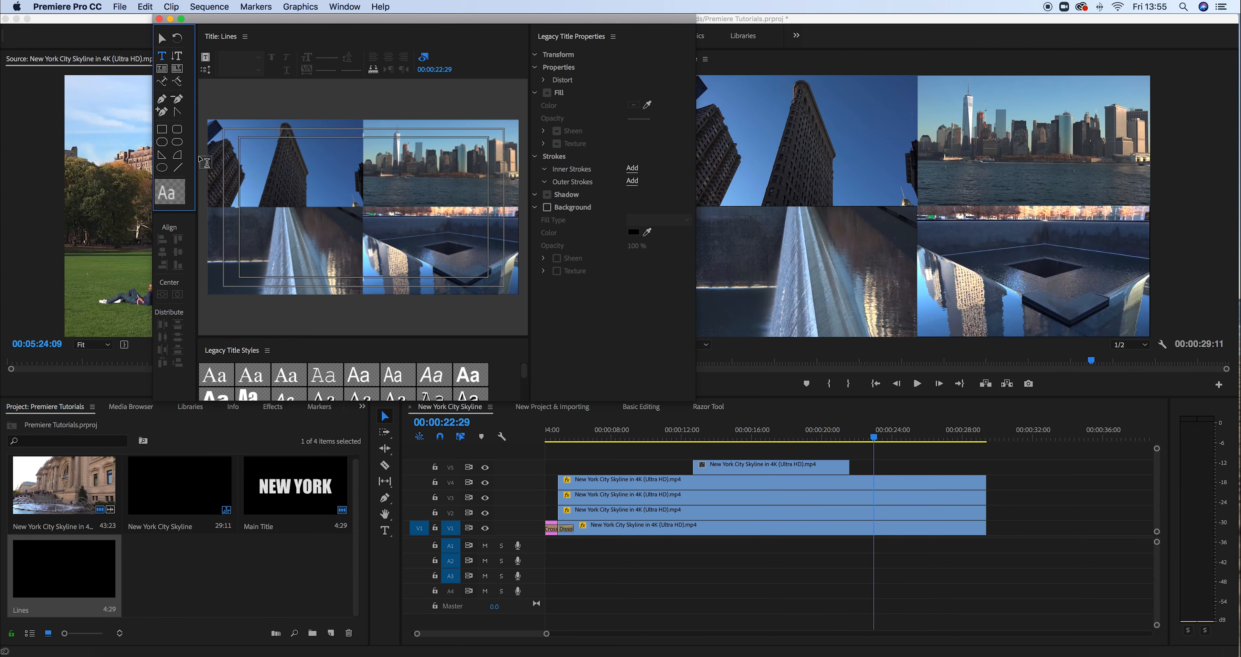
left_click(178, 168)
left_click_drag(364, 119, 363, 293)
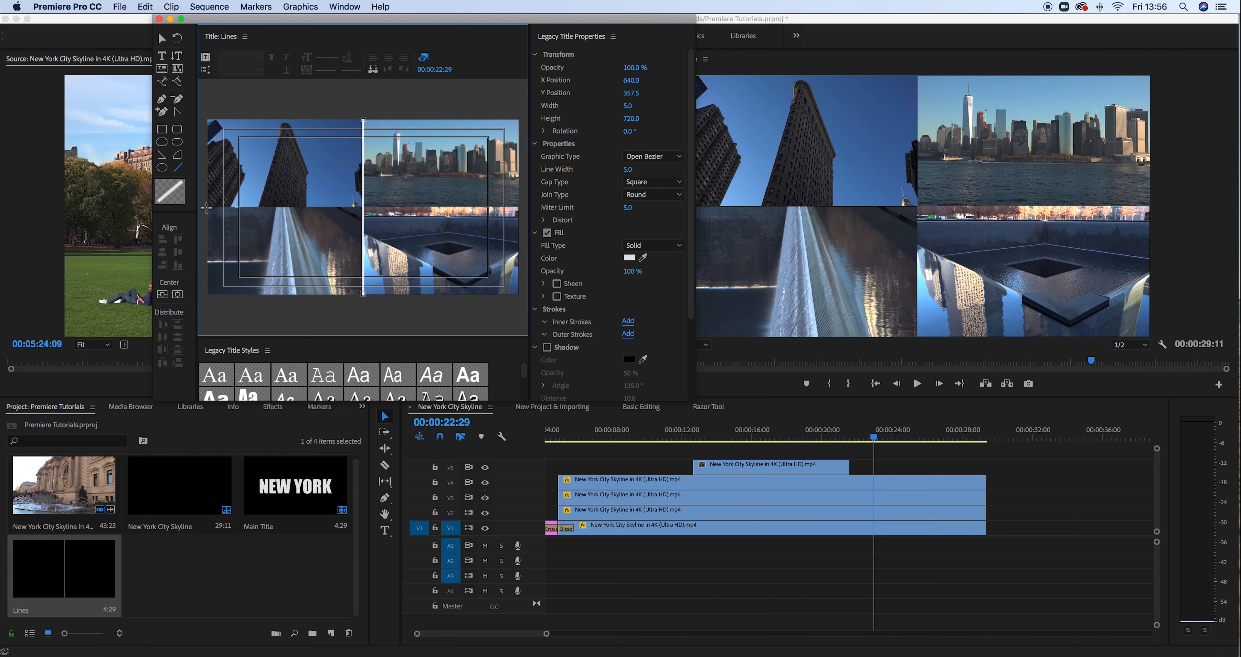
left_click_drag(207, 208, 517, 208)
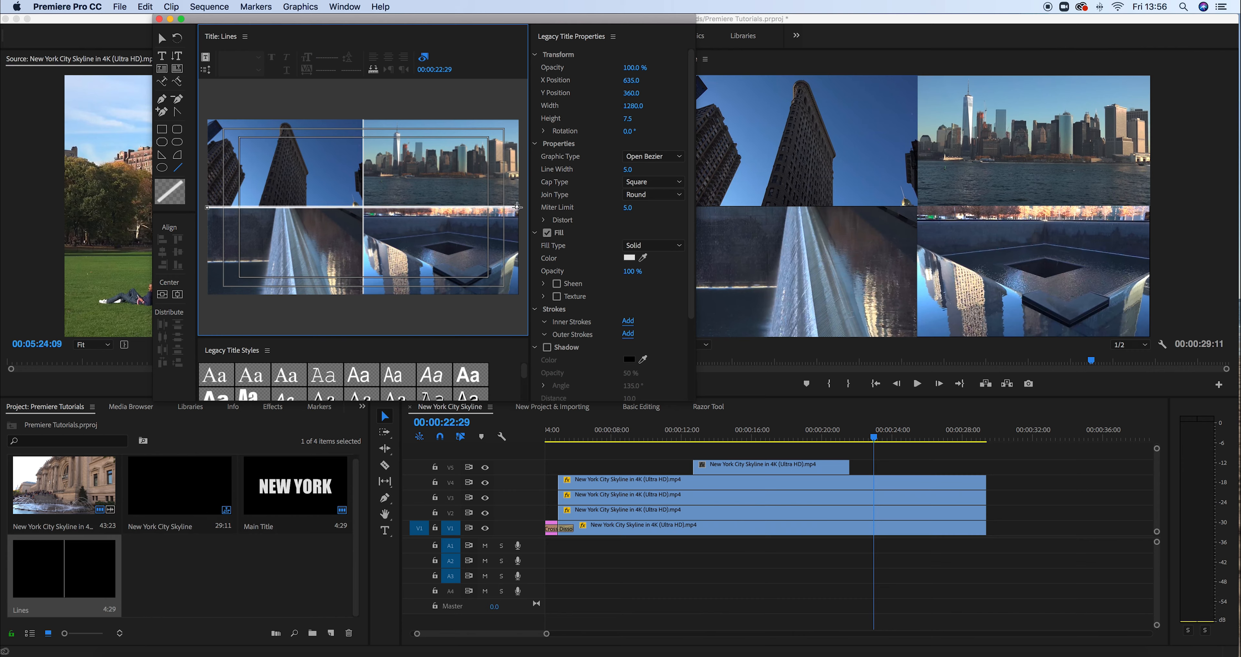
left_click_drag(517, 207, 517, 207)
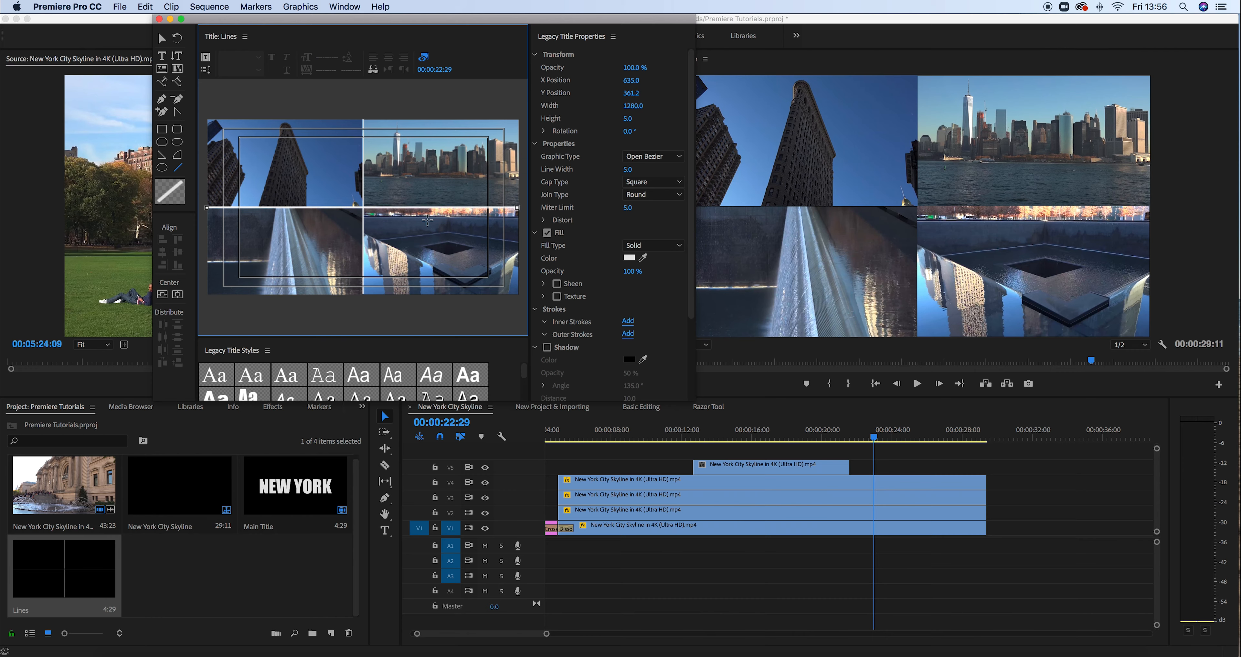
left_click(162, 39)
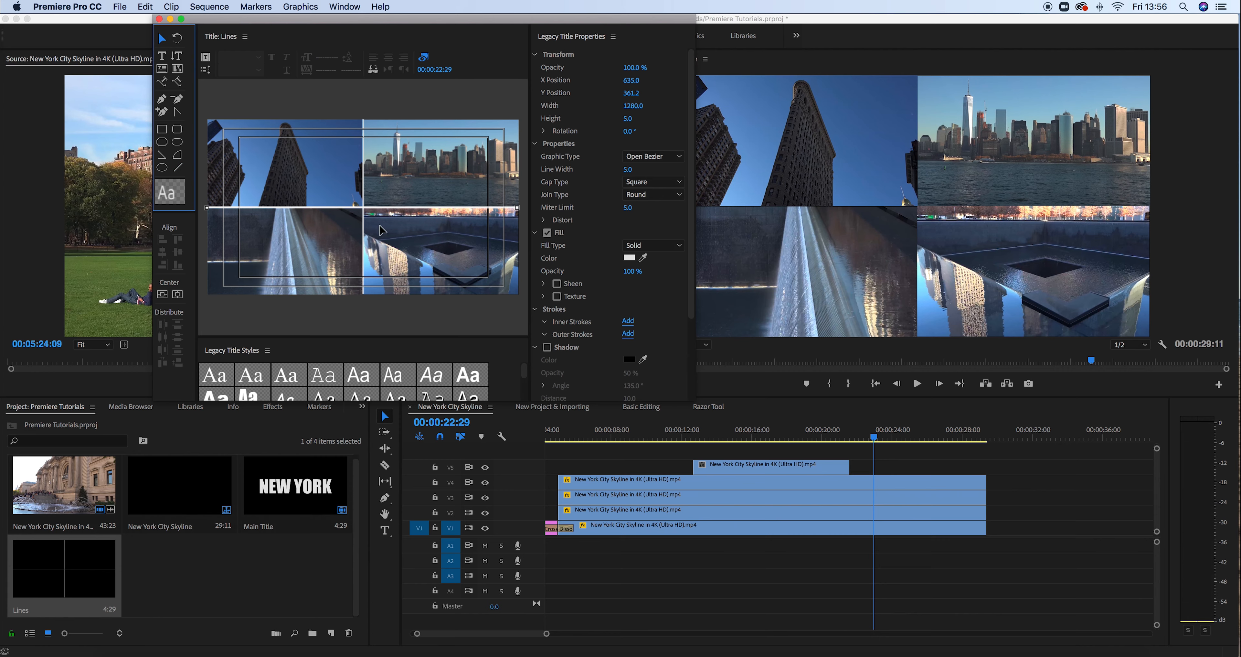
Nudge the horizontal line slightly left and set both lines' fill to sampled sky blue
left_click_drag(401, 211, 401, 211)
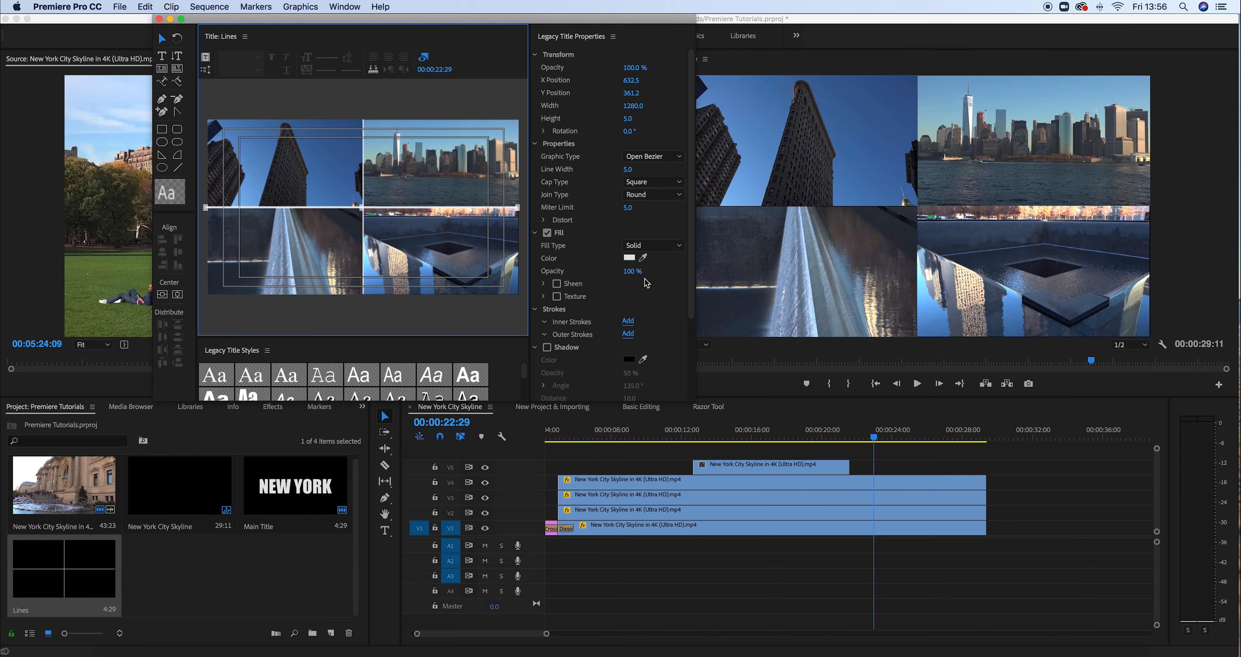
left_click(644, 257)
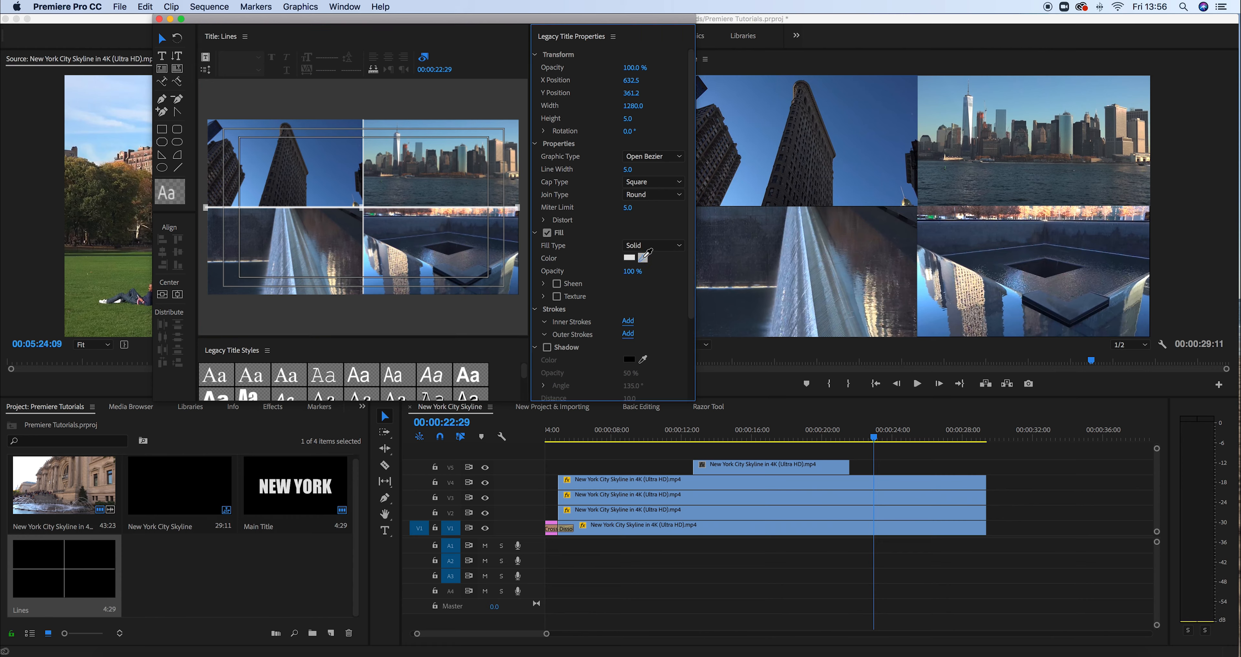
left_click(321, 197)
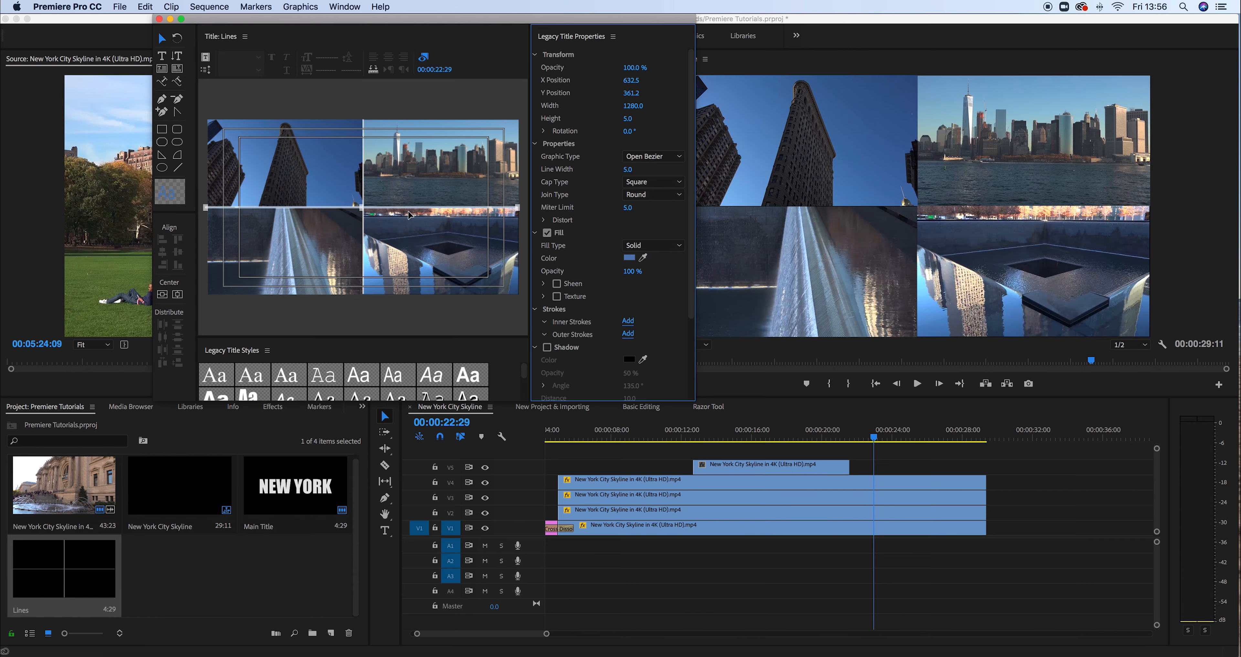
left_click(366, 155)
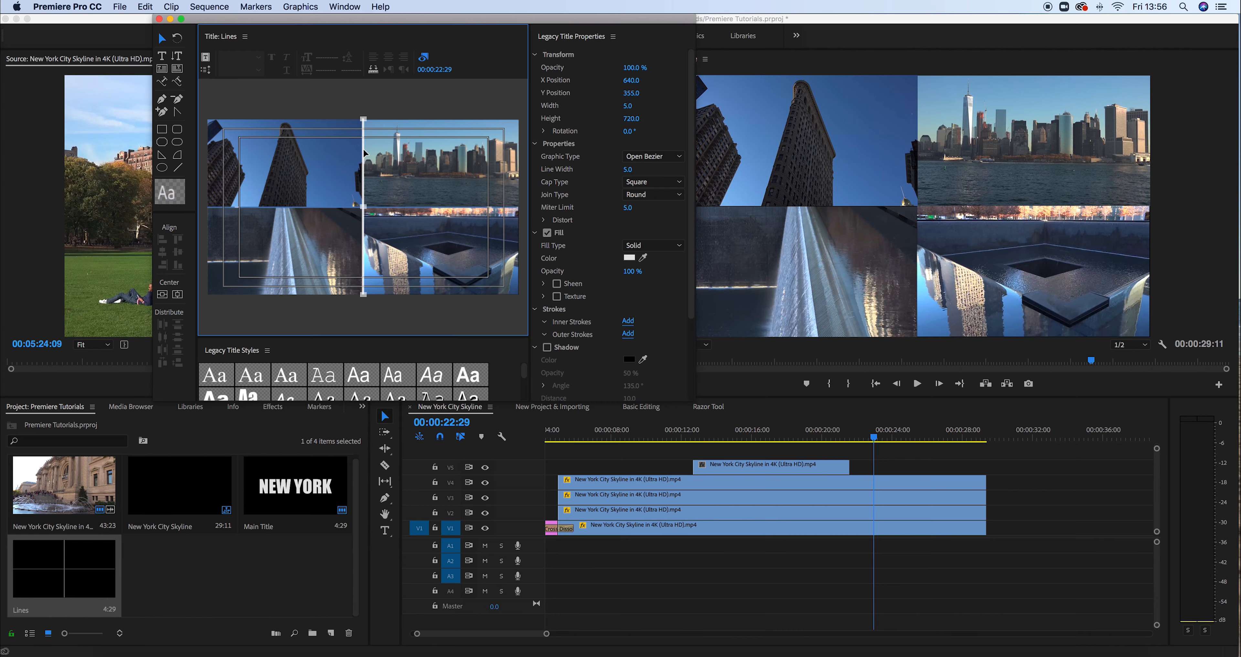
left_click(643, 259)
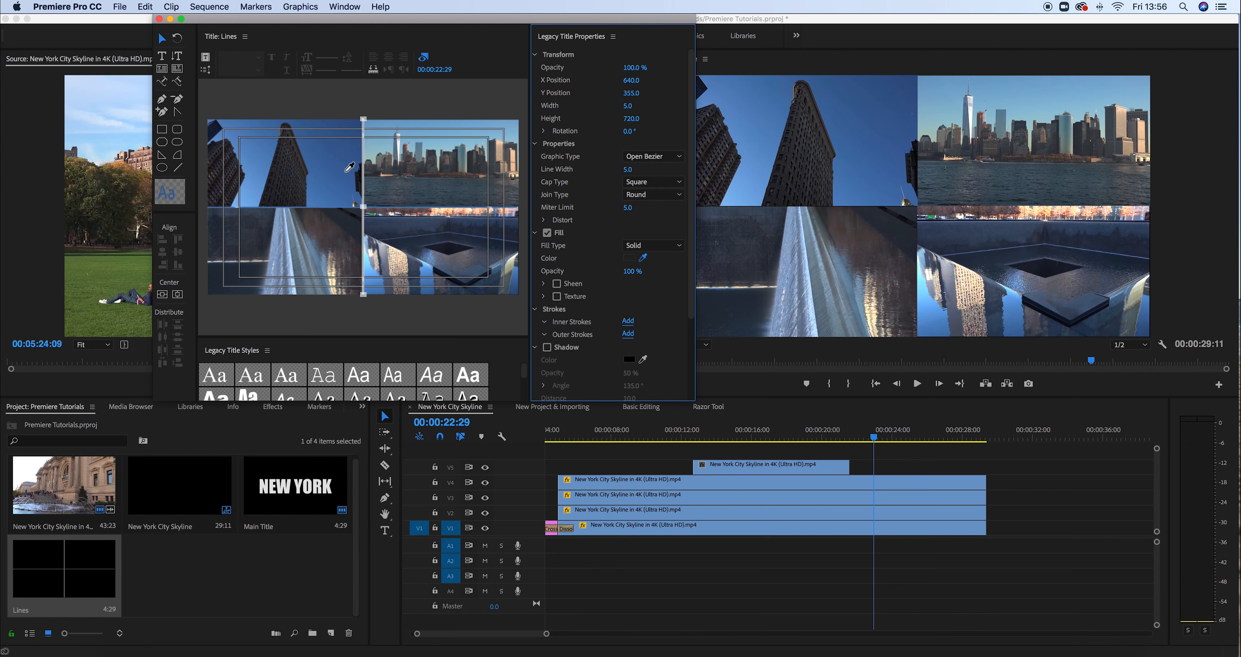
left_click(320, 199)
left_click(395, 108)
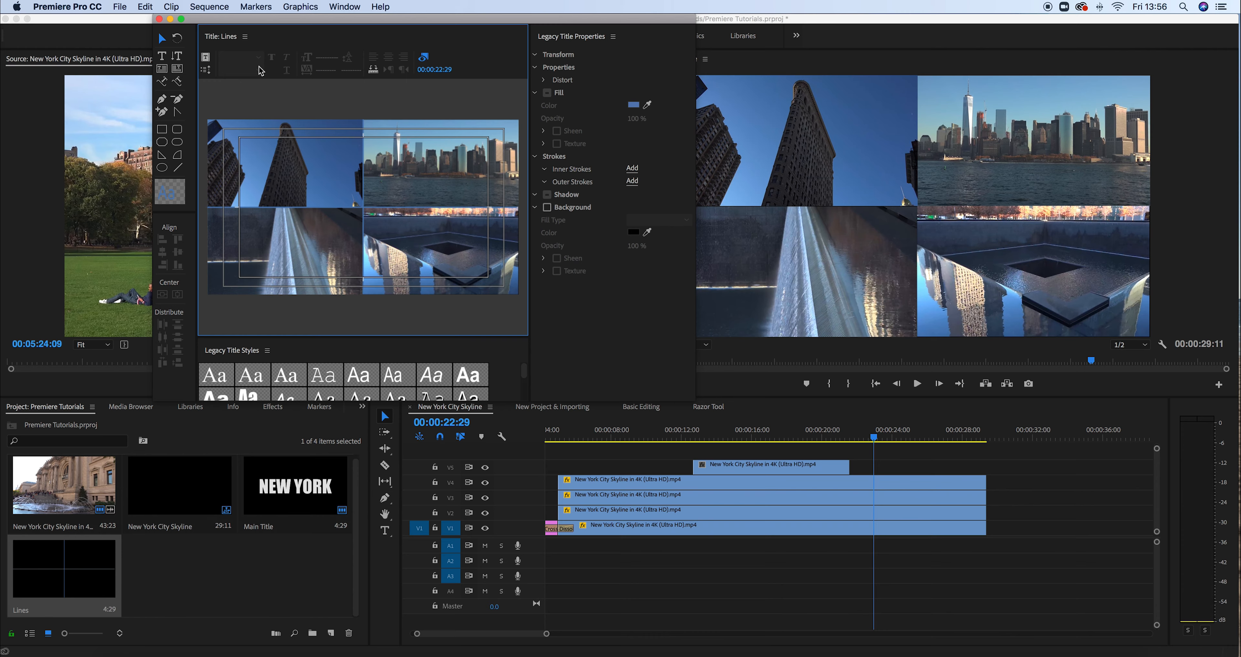
Place the Lines title on V6, extend it to the sequence end, and preview at 26:24
left_click(159, 19)
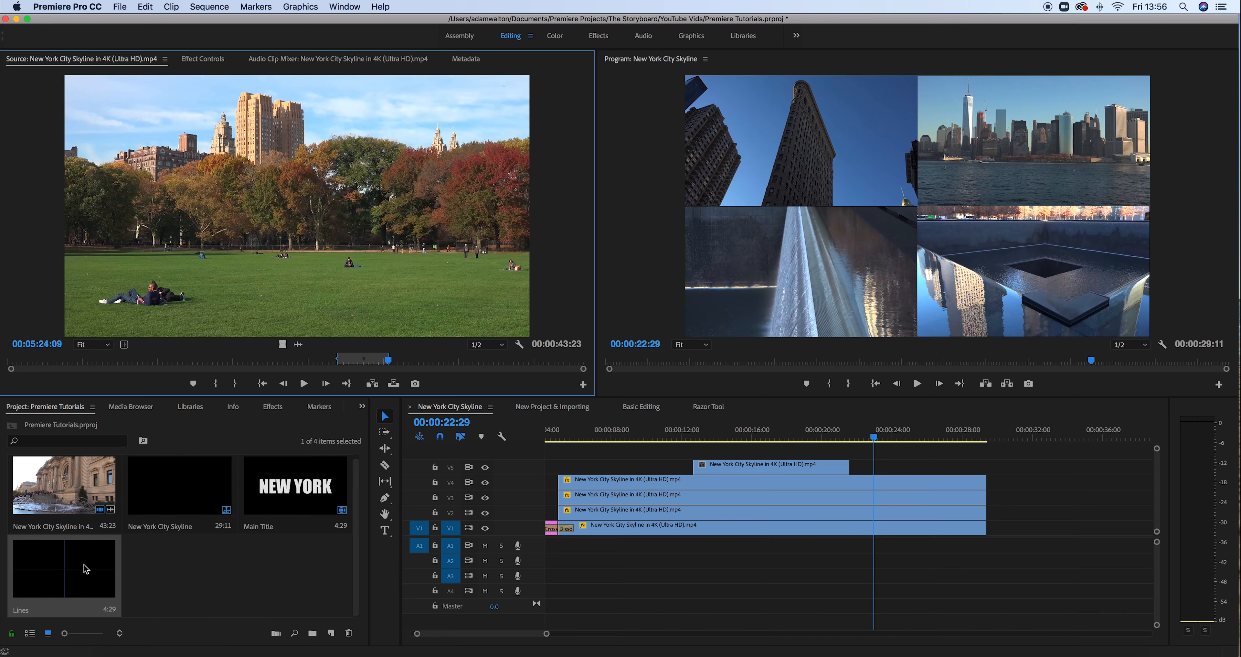
left_click_drag(84, 571, 554, 452)
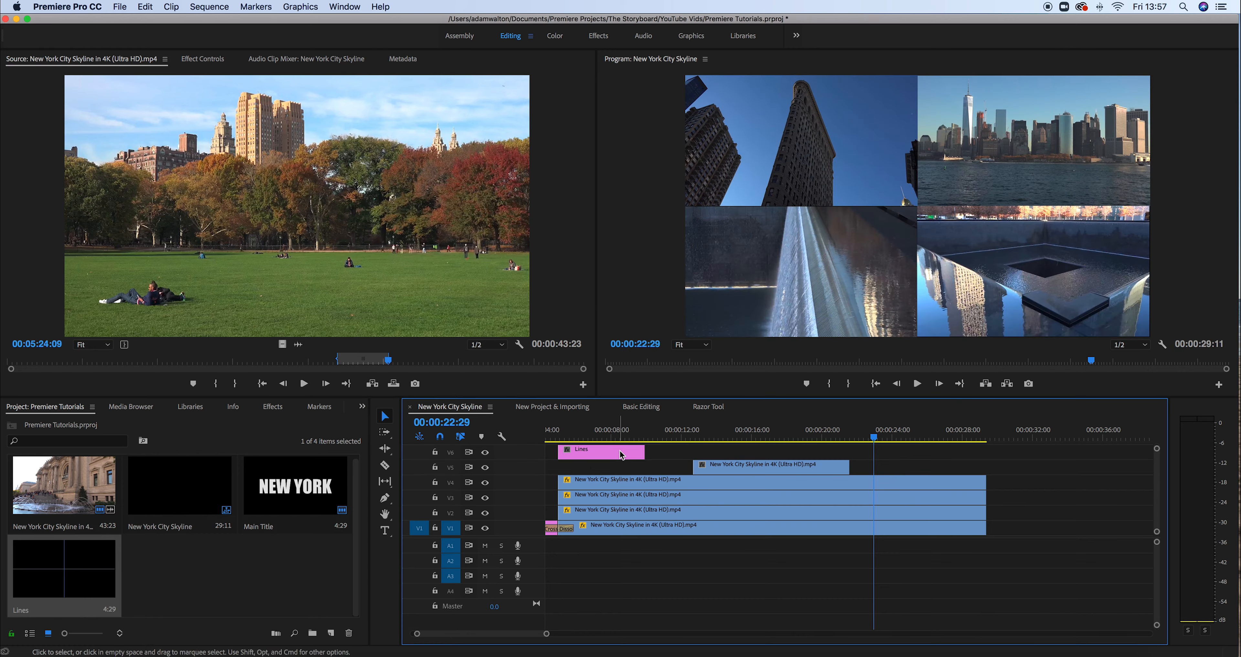
left_click_drag(644, 452, 985, 450)
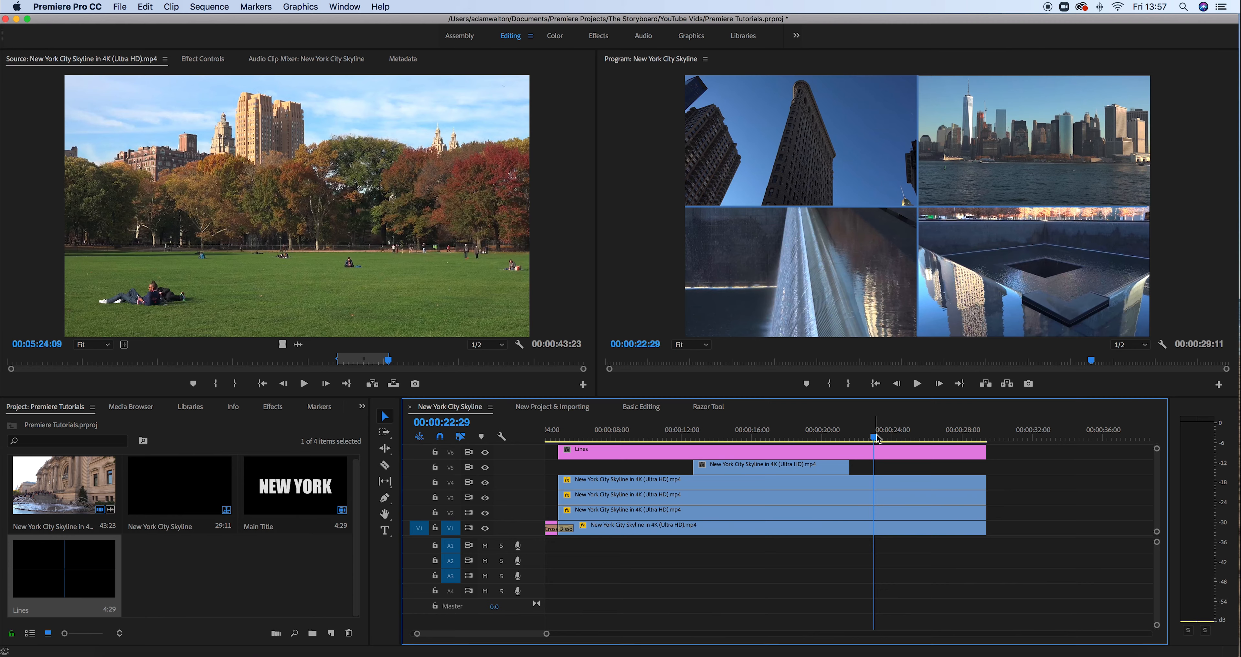
left_click_drag(875, 442, 904, 442)
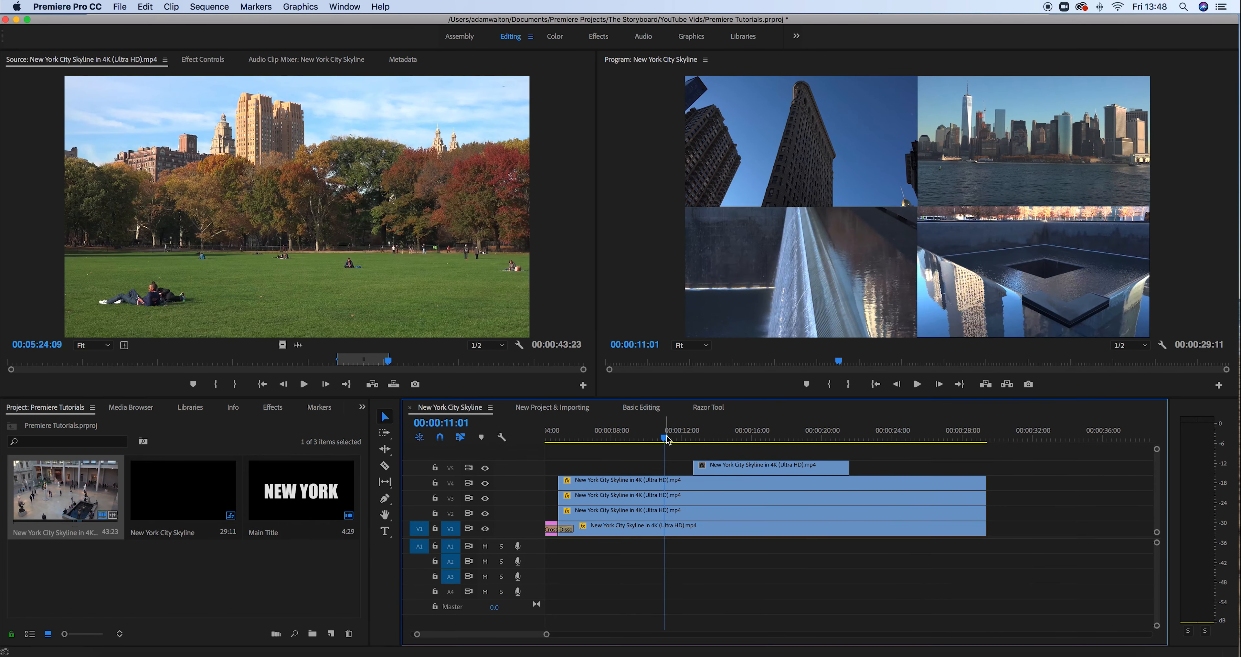
left_click_drag(664, 438, 878, 444)
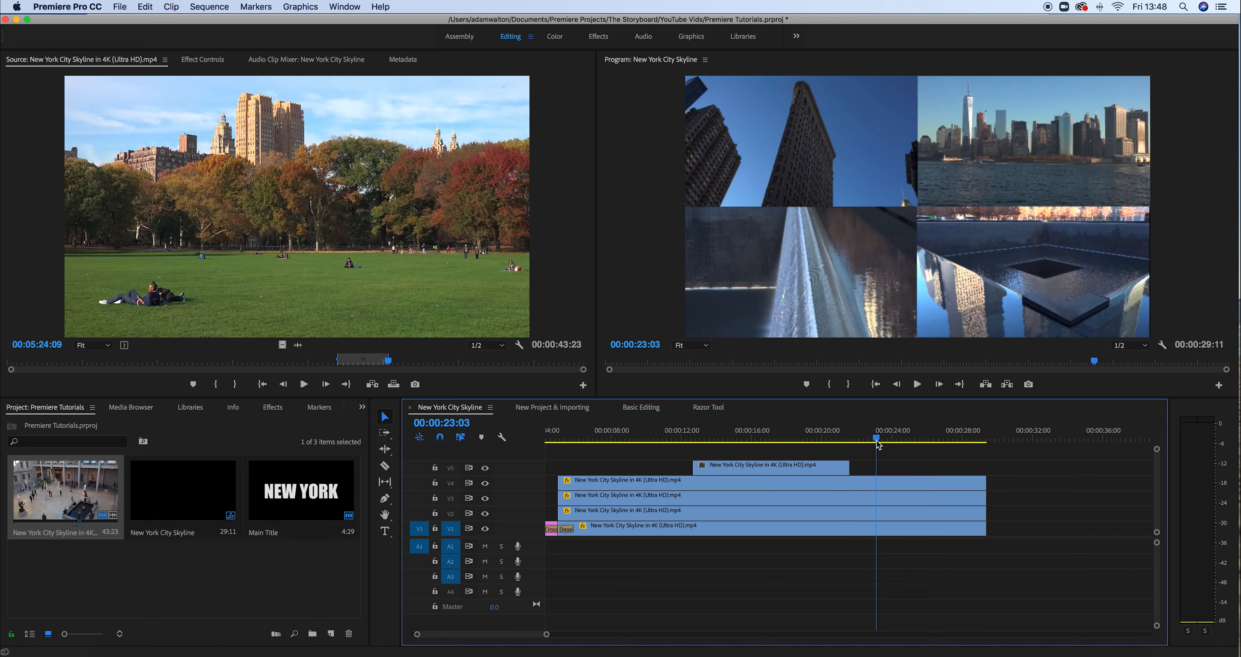